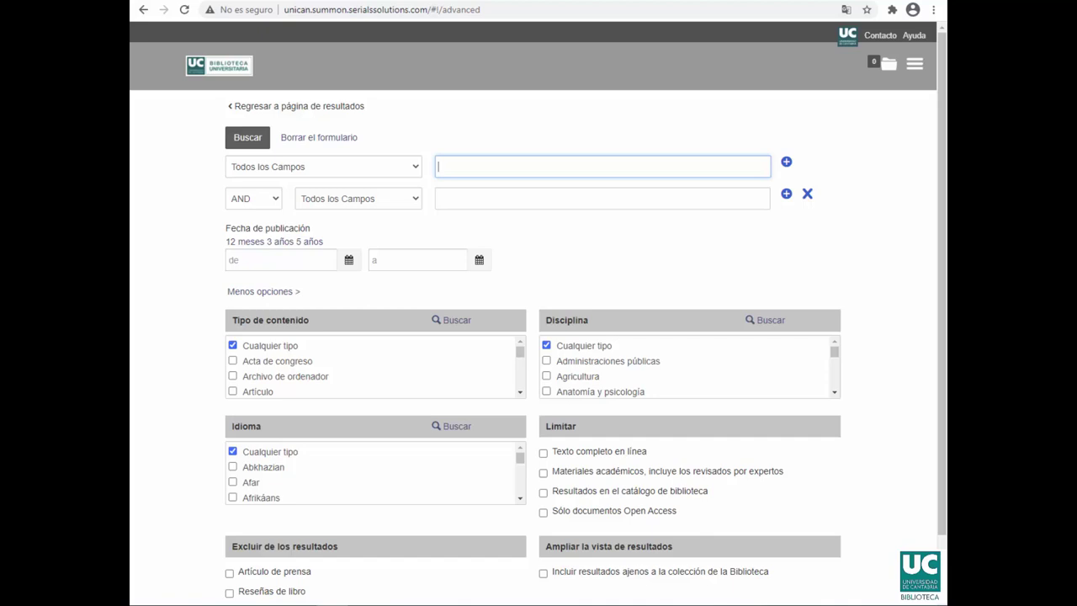
{"action": "left_click", "coordinate": [277, 199]}
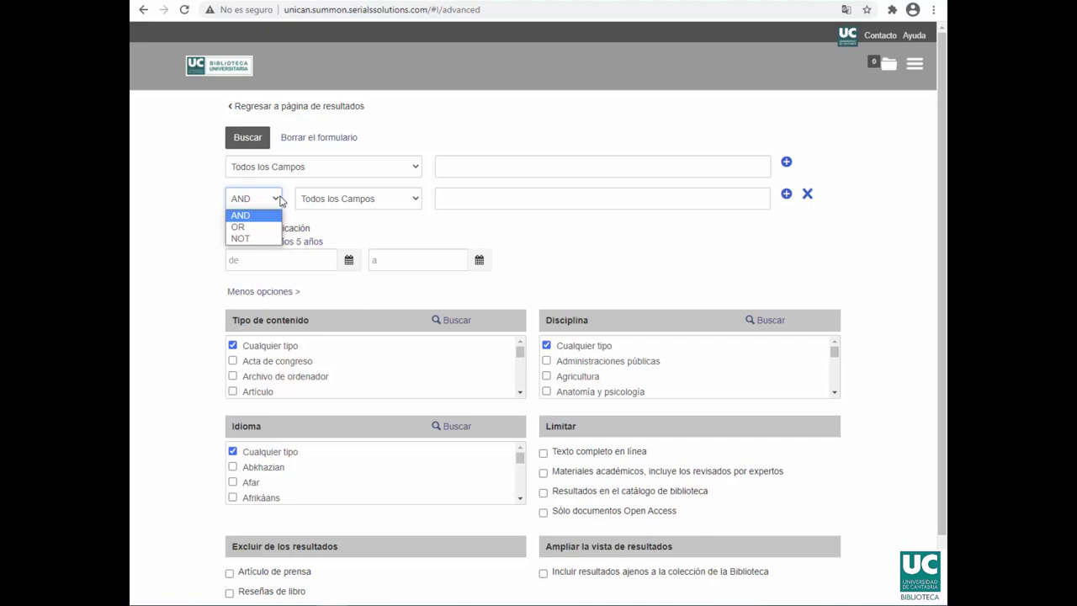
{"action": "left_click", "coordinate": [213, 559]}
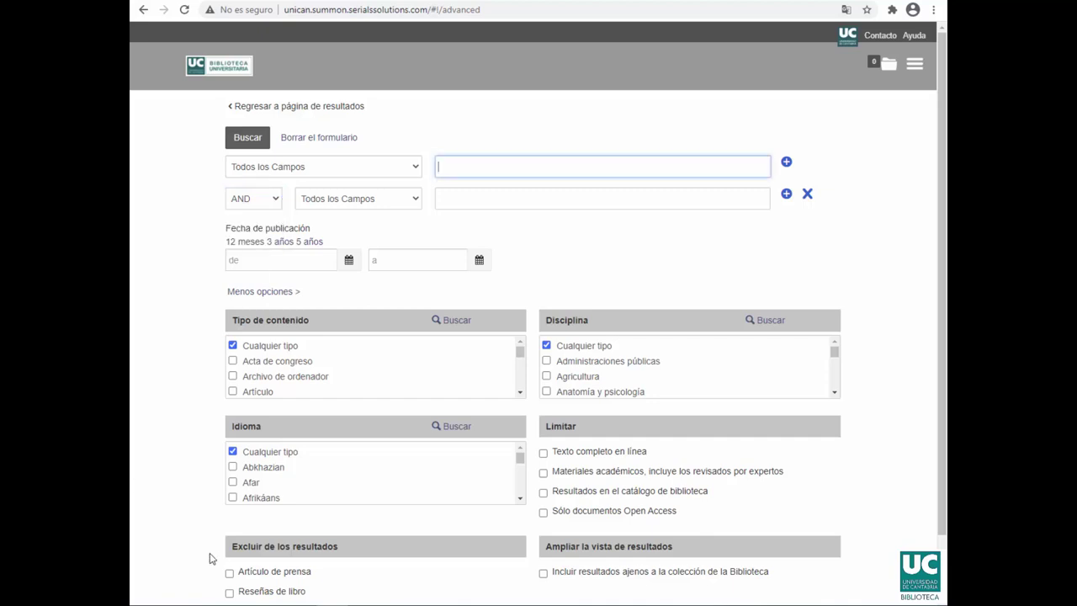
{"action": "scroll", "coordinate": [193, 561], "scroll_direction": "down", "scroll_amount": 1}
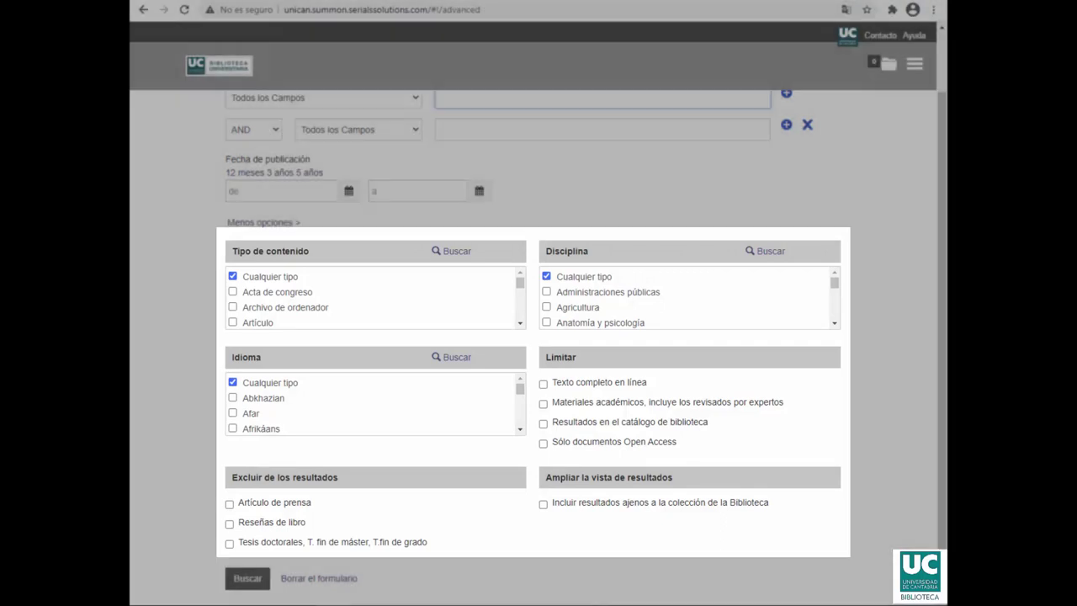
{"action": "scroll", "coordinate": [538, 337], "scroll_direction": "up", "scroll_amount": 1}
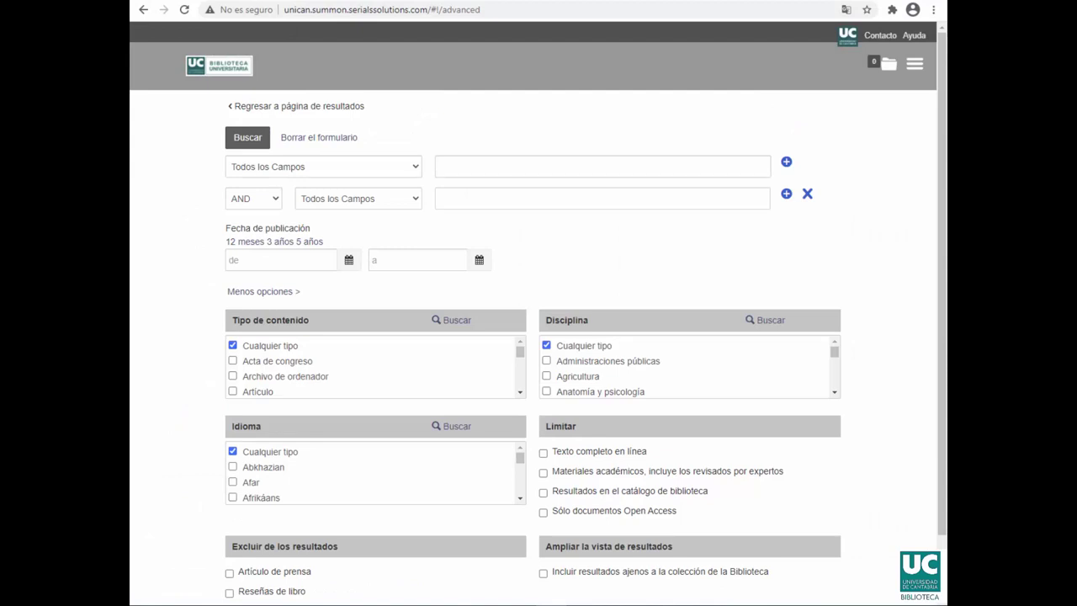
Step: Run an advanced search for works with miguel de unamuno as the author
{"action": "left_click", "coordinate": [418, 169]}
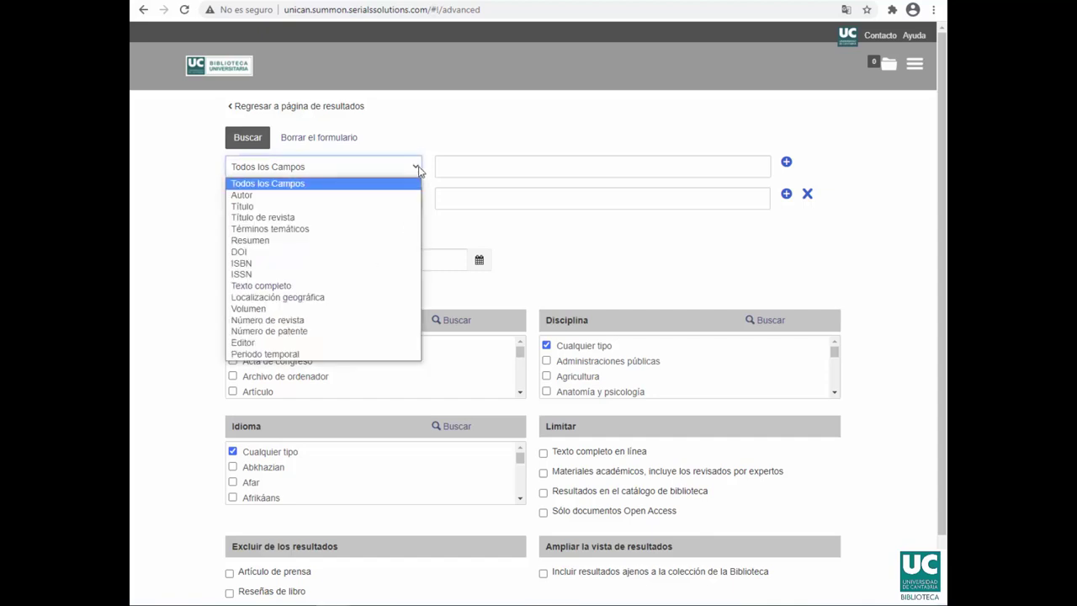
{"action": "left_click", "coordinate": [398, 194]}
{"action": "left_click", "coordinate": [488, 164]}
{"action": "type", "text": "miguel de unamuno"}
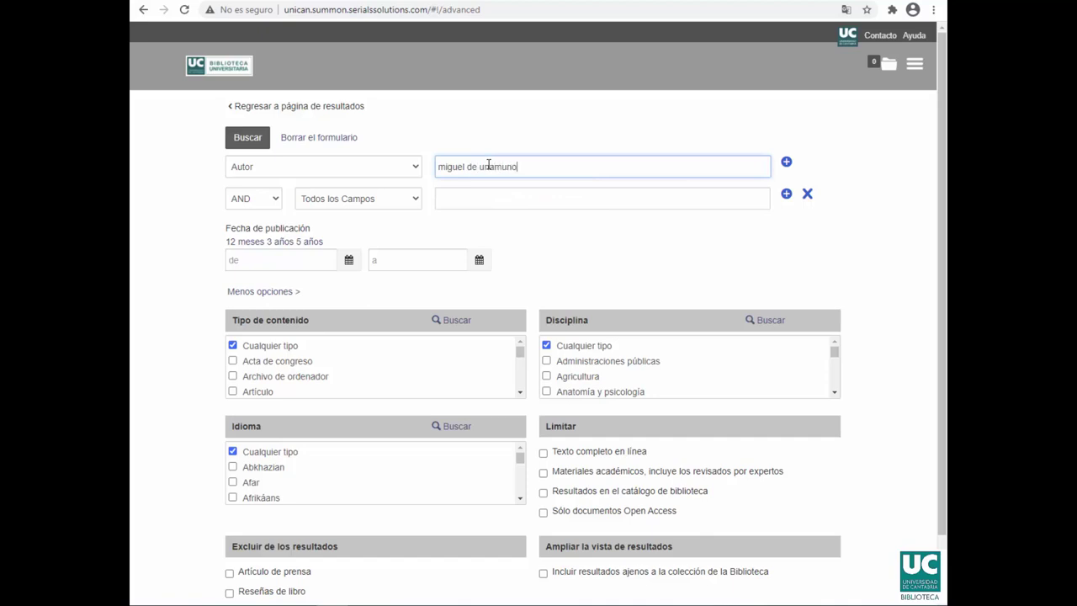
{"action": "key", "text": "Return"}
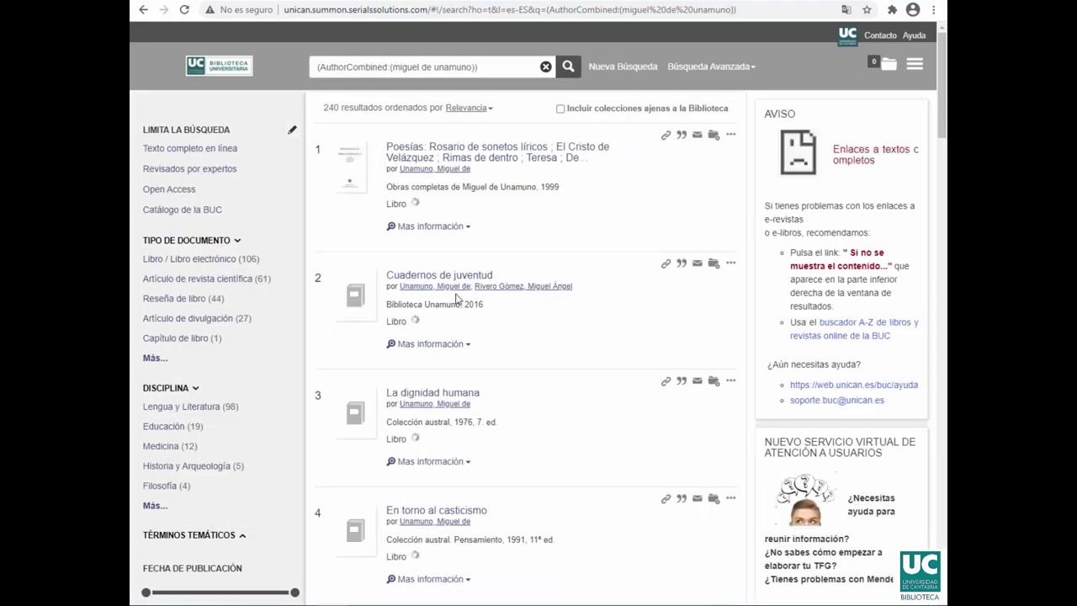
Step: Filter the results by online full text, and by holdings in the Catálogo de la BUC
{"action": "left_click", "coordinate": [227, 149]}
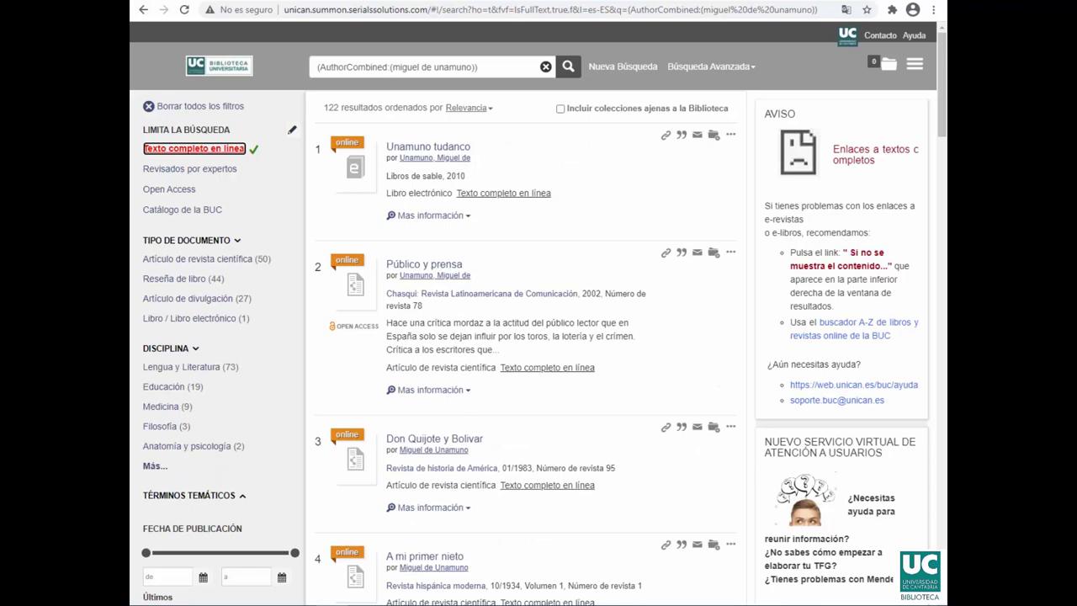
{"action": "left_click", "coordinate": [184, 210]}
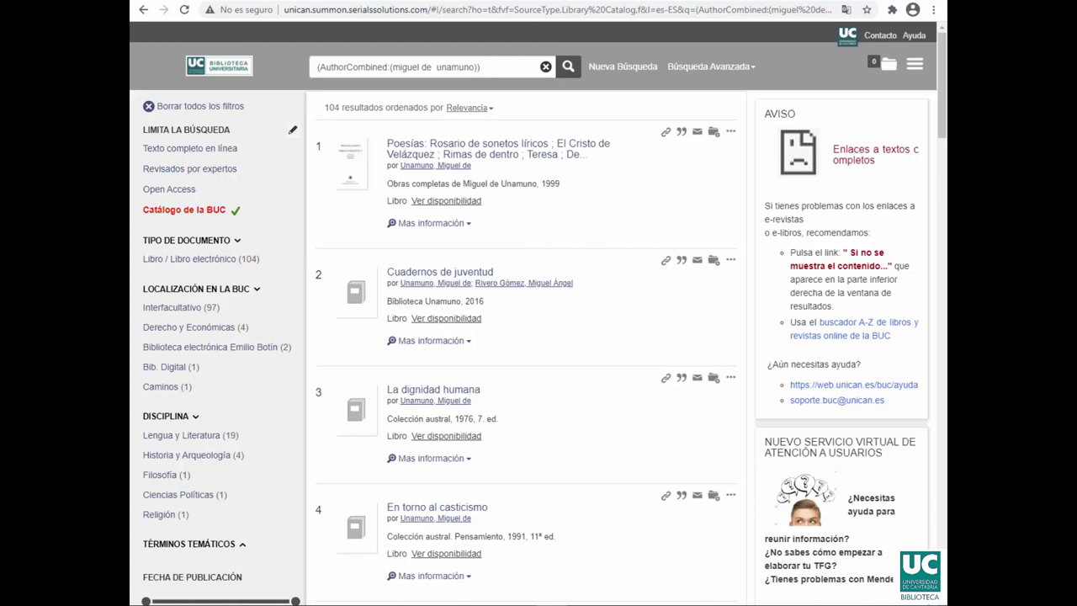
Step: Check the catalogue record of Cuadernos de juventud for its location and availability, and return to the results
{"action": "left_click", "coordinate": [425, 272]}
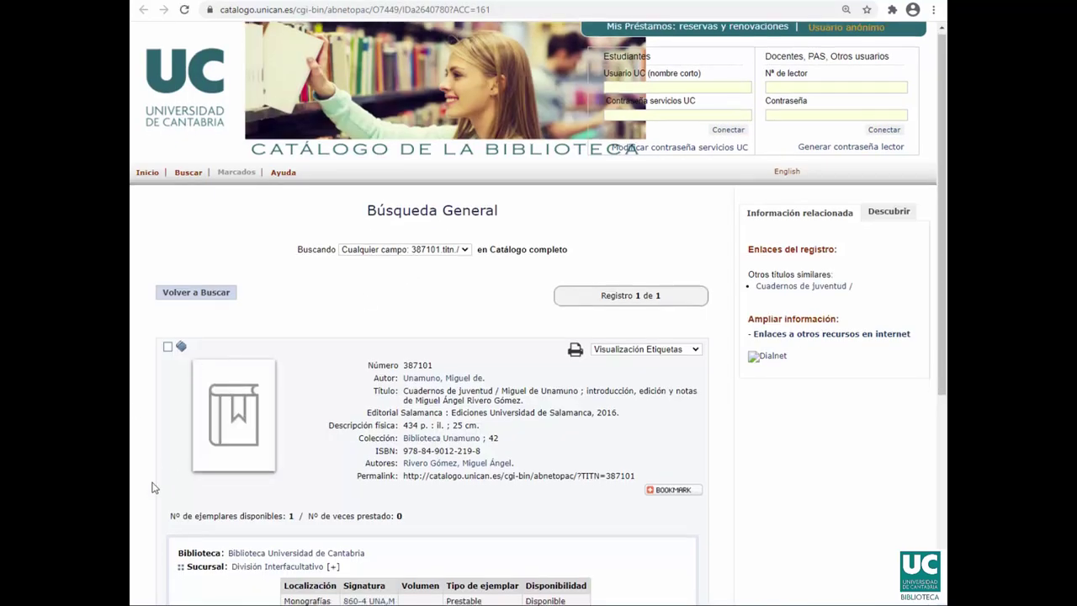
{"action": "scroll", "coordinate": [153, 487], "scroll_direction": "down", "scroll_amount": 3}
{"action": "key", "text": "alt+Left"}
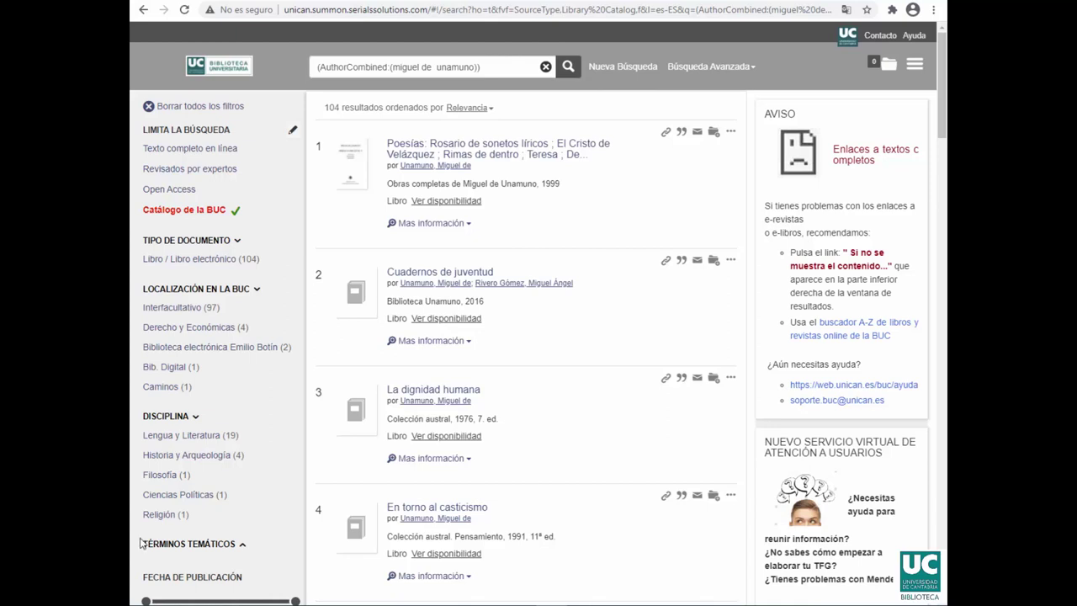
Step: Save the first four results to the temporary folder and open the saved items for sending by email
{"action": "left_click", "coordinate": [715, 133]}
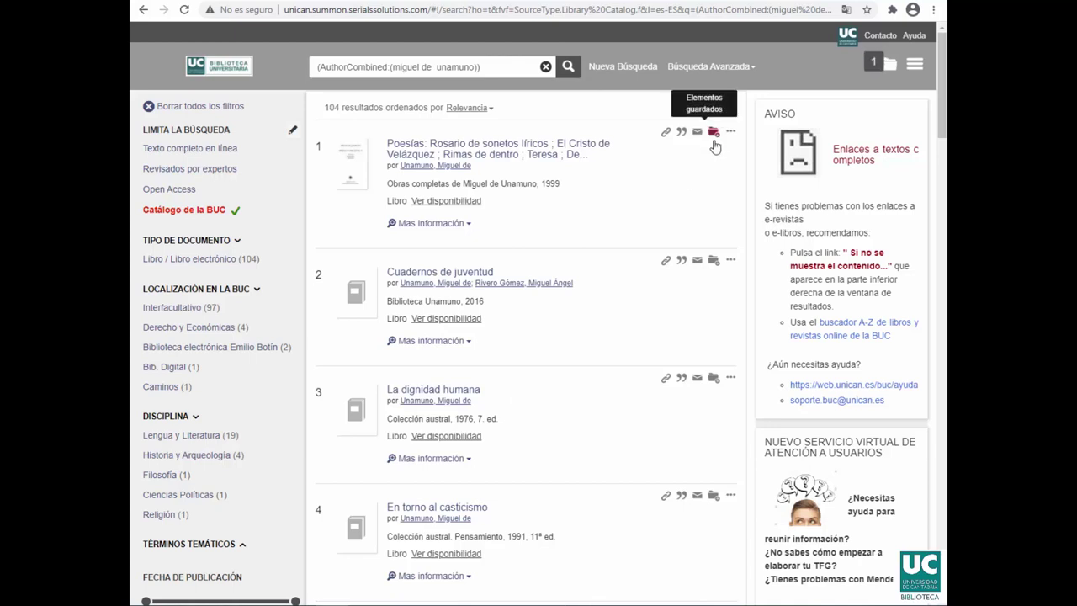
{"action": "left_click", "coordinate": [713, 262]}
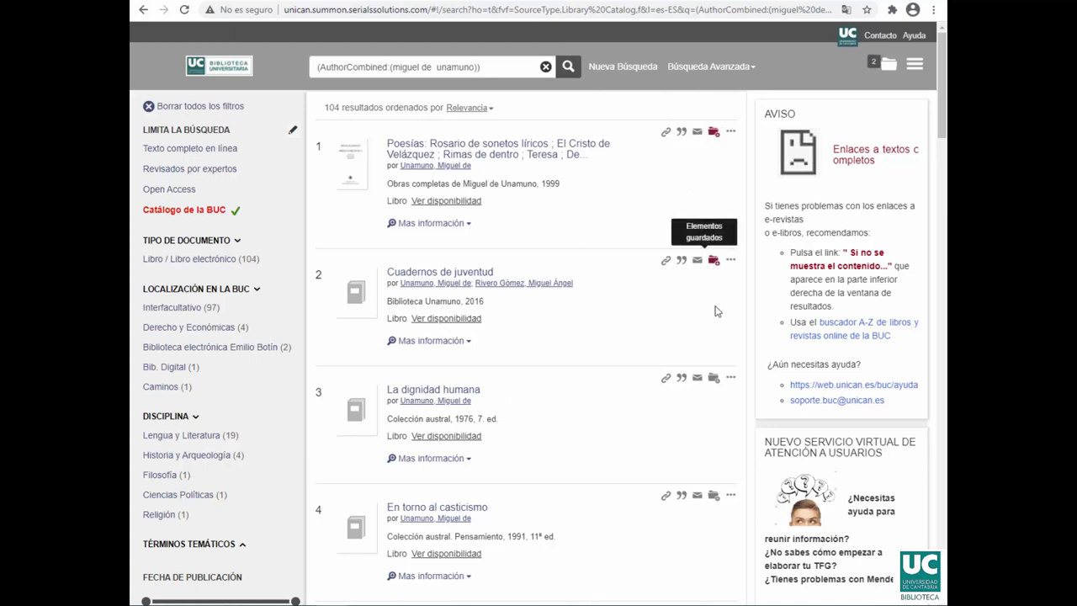
{"action": "left_click", "coordinate": [713, 378]}
{"action": "left_click", "coordinate": [713, 496]}
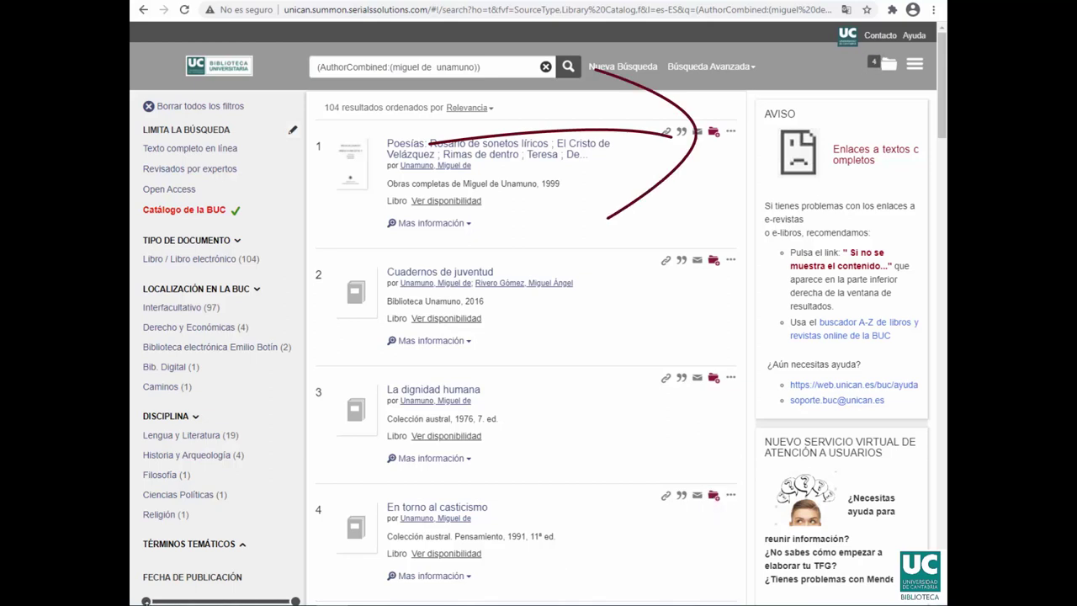
{"action": "left_click", "coordinate": [889, 65]}
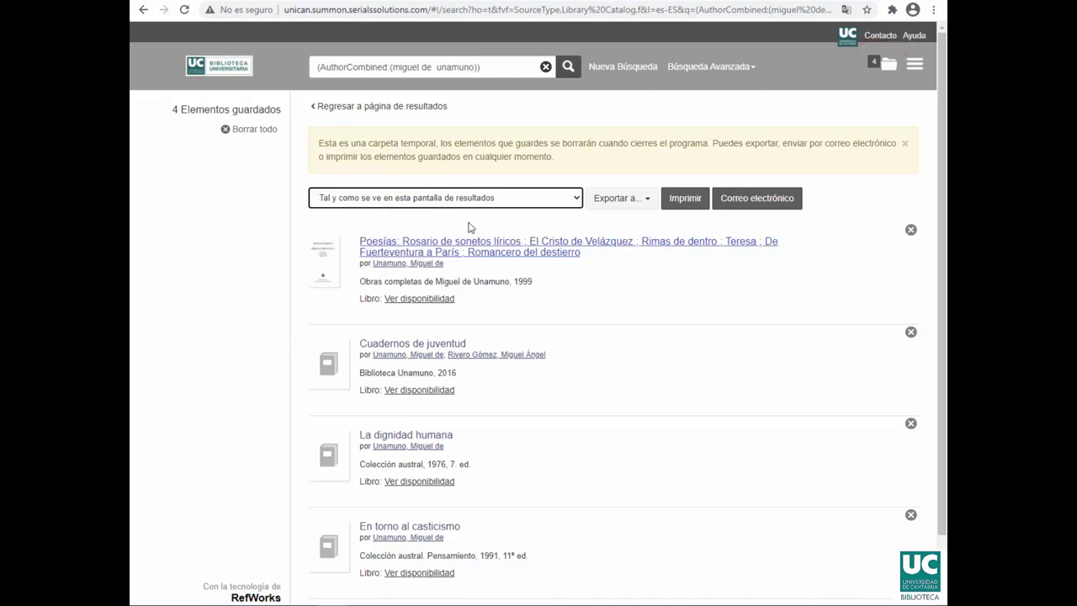
{"action": "left_click", "coordinate": [756, 198]}
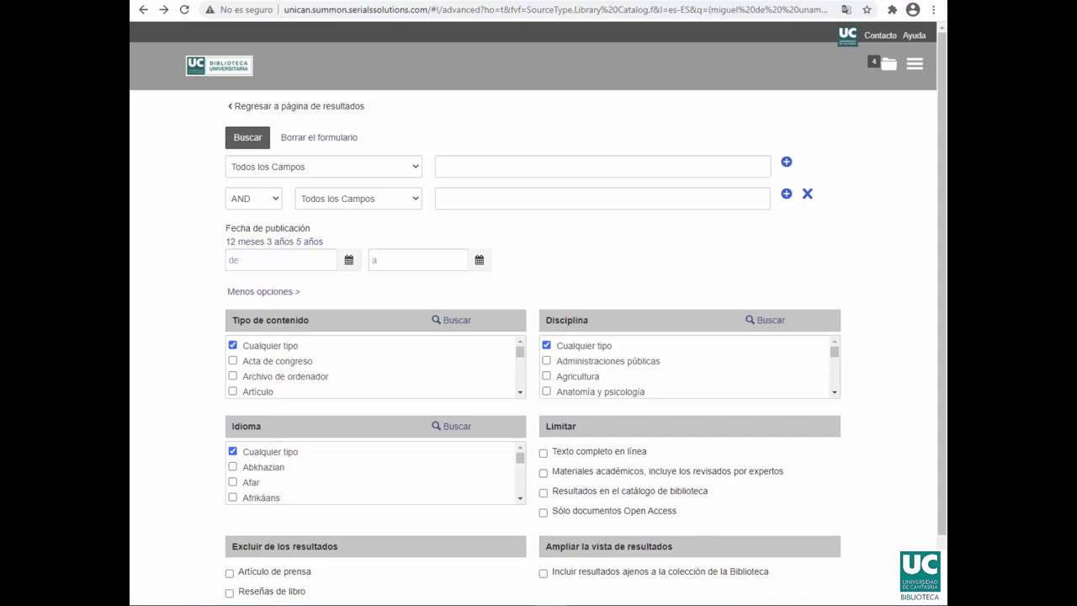
Step: Set the first criterion of a new advanced search to Autor with the surnames of the three authors
{"action": "left_click", "coordinate": [416, 167]}
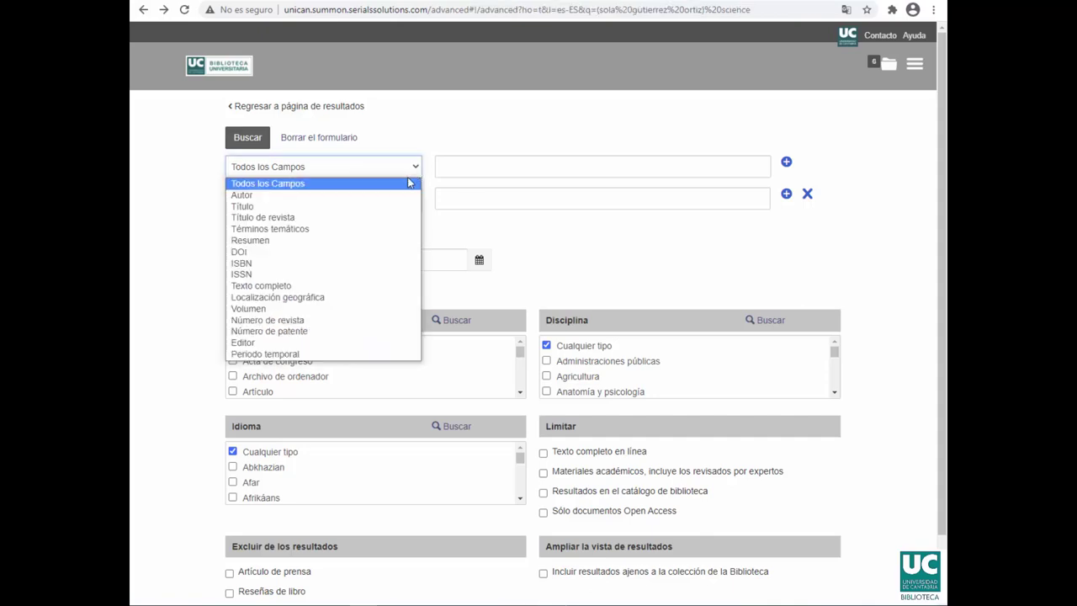
{"action": "left_click", "coordinate": [408, 191]}
{"action": "left_click", "coordinate": [447, 168]}
{"action": "type", "text": "sola "}
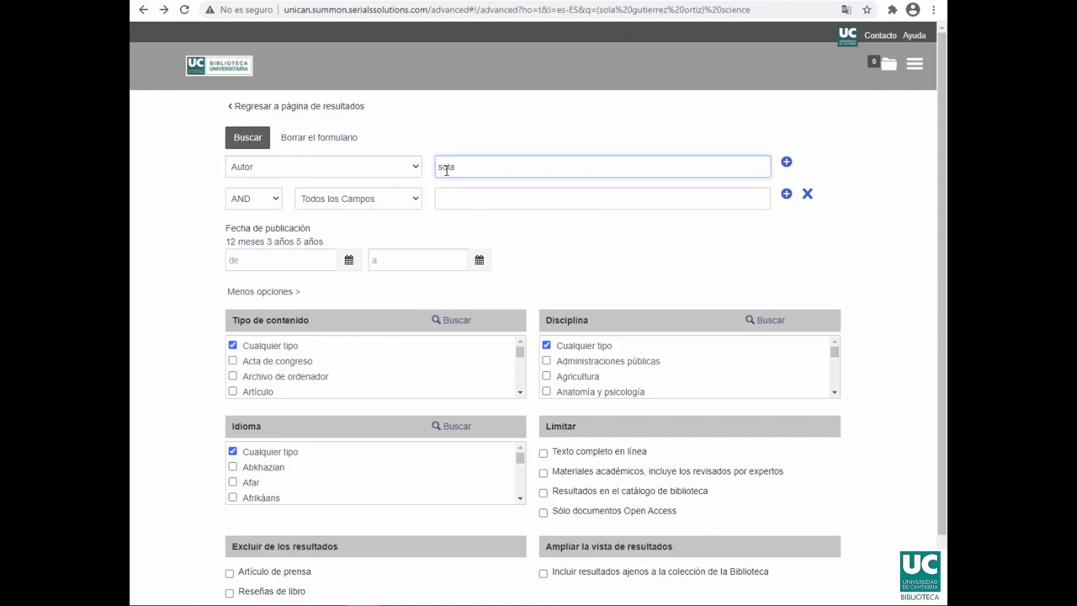
{"action": "type", "text": "san roman ortiz"}
Step: Add science as the journal title in the second criterion, combined with AND, and run the search
{"action": "left_click", "coordinate": [409, 198]}
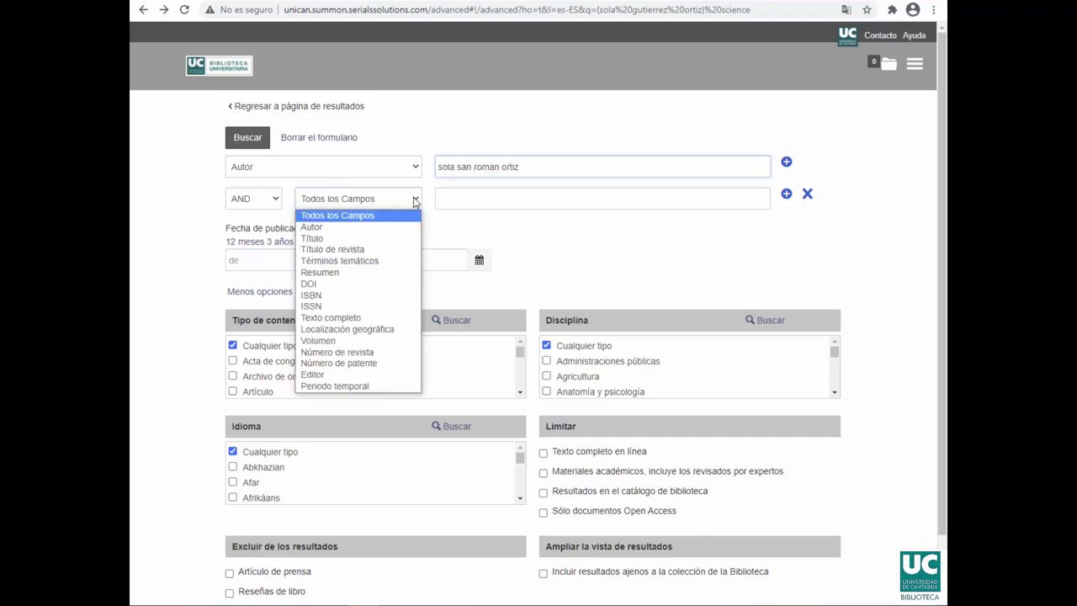
{"action": "left_click", "coordinate": [399, 249]}
{"action": "left_click", "coordinate": [453, 197]}
{"action": "type", "text": "science"}
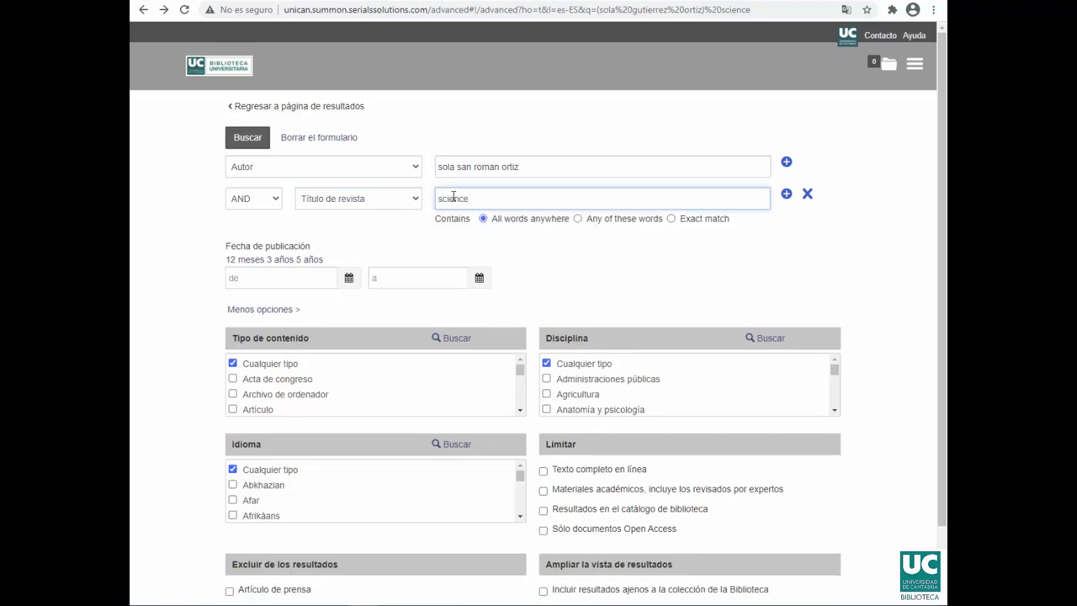
{"action": "key", "text": "Return"}
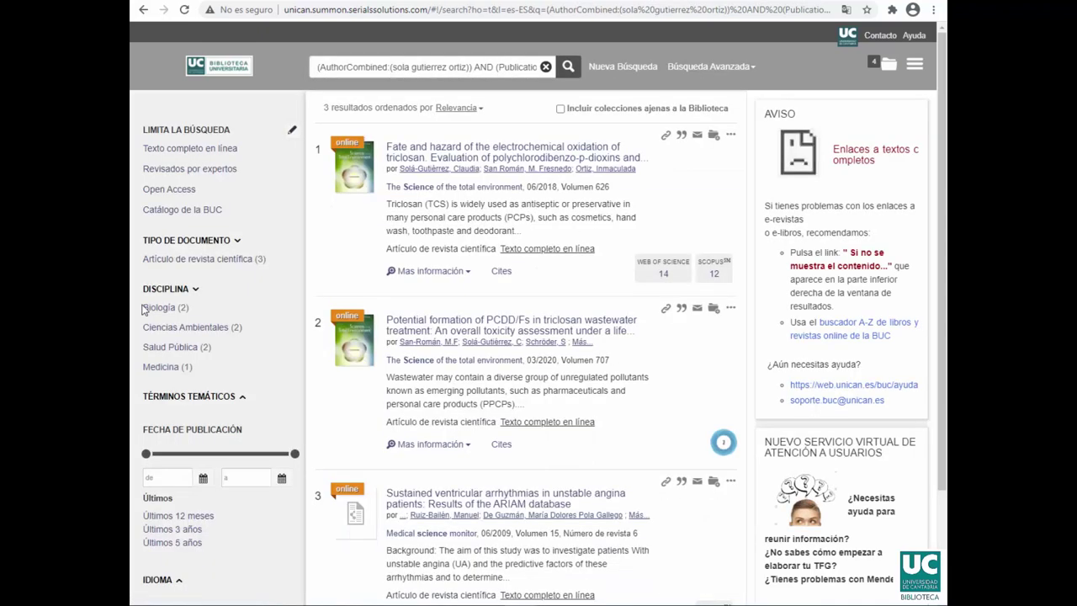
Step: Open the first article's online full text and look through the results of the all-fields search for the same surnames
{"action": "left_click", "coordinate": [522, 249]}
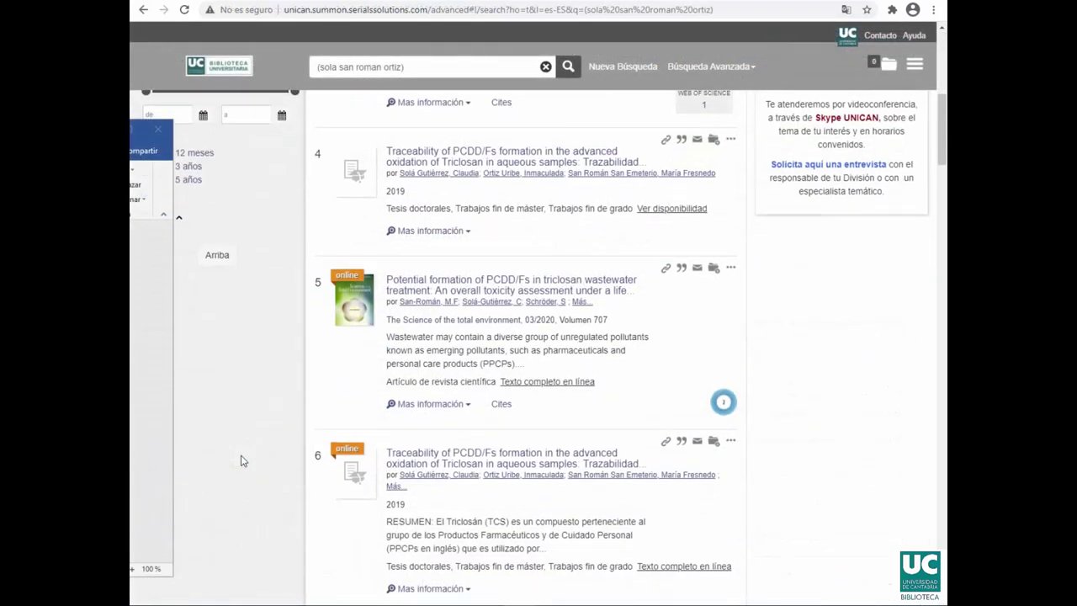
{"action": "scroll", "coordinate": [240, 460], "scroll_direction": "down", "scroll_amount": 13}
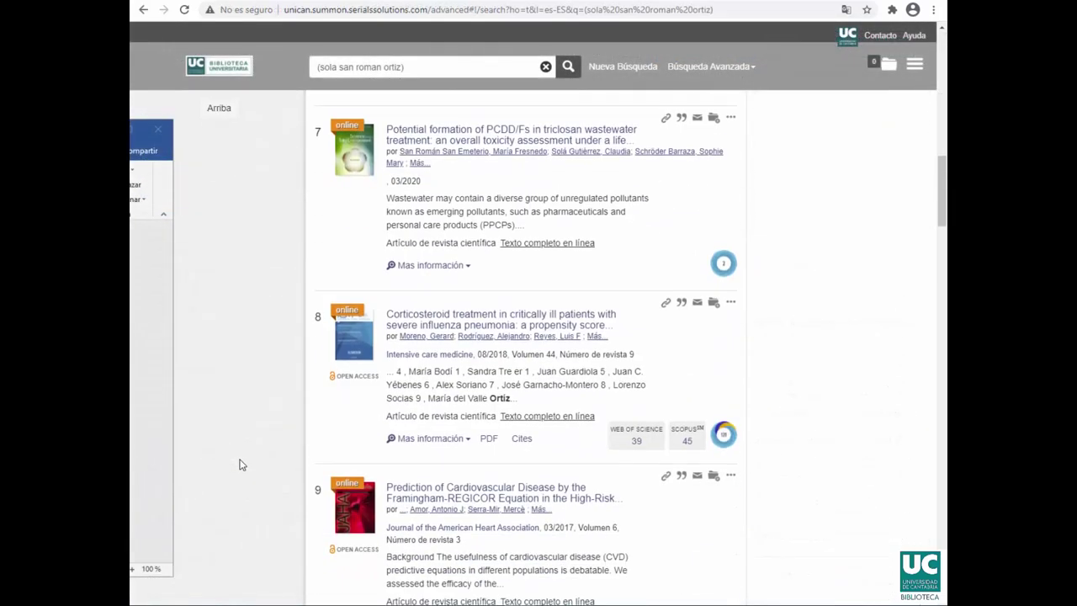
{"action": "scroll", "coordinate": [240, 465], "scroll_direction": "down", "scroll_amount": 1}
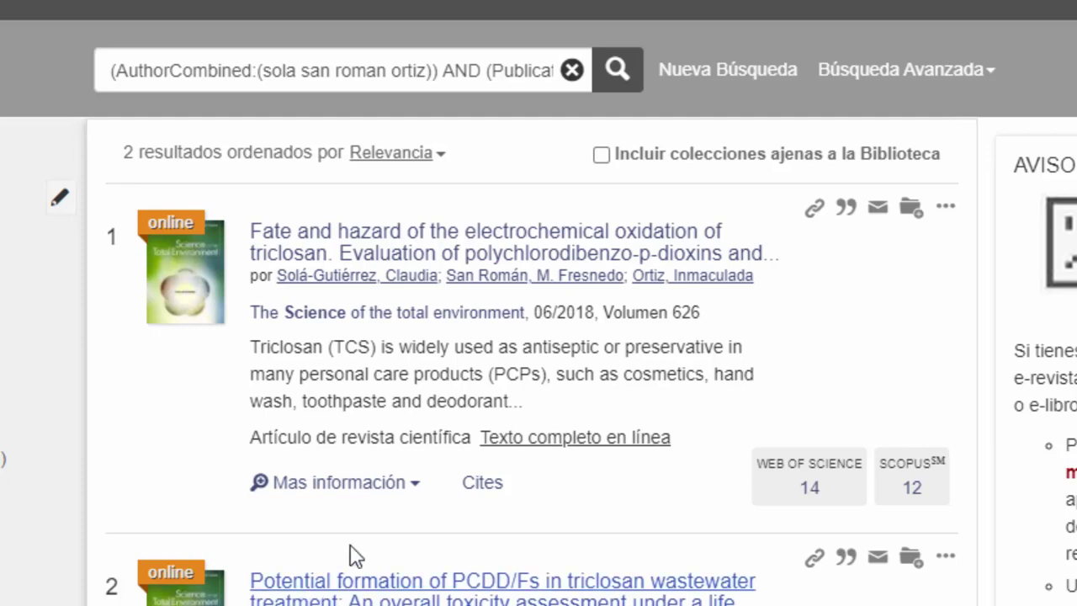
Step: Open the citation of the first article on triclosan oxidation and review the available citation formats
{"action": "left_click", "coordinate": [847, 207]}
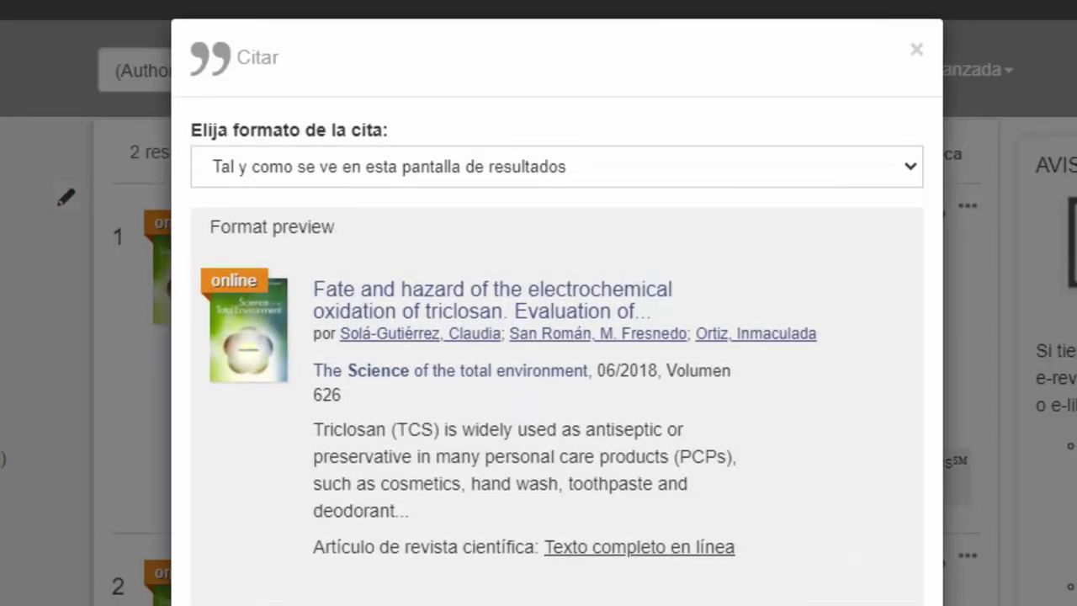
{"action": "left_click", "coordinate": [922, 182]}
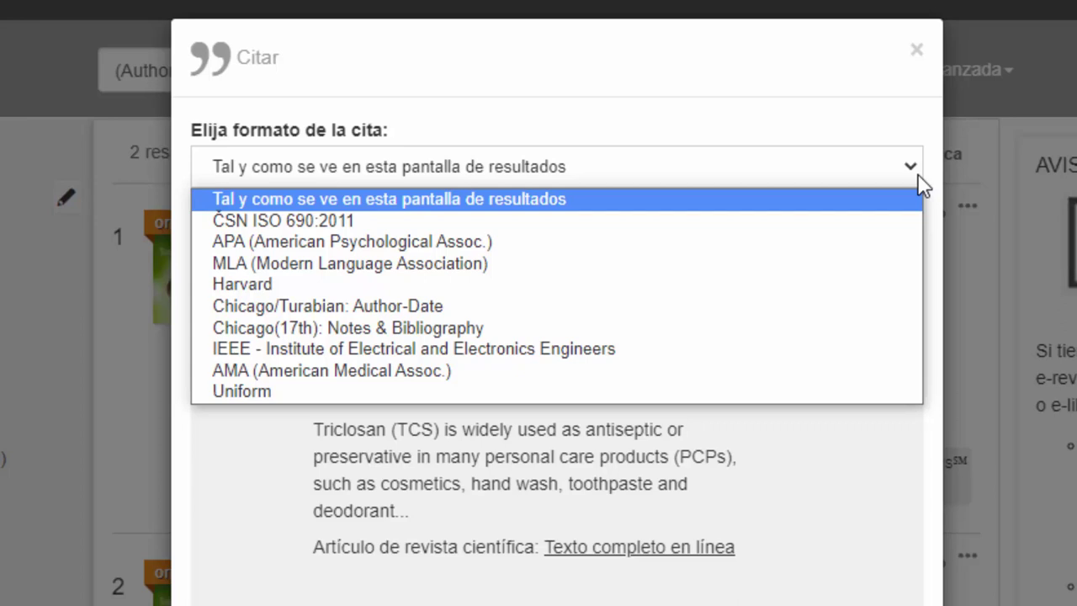
{"action": "left_click", "coordinate": [922, 185]}
{"action": "left_click", "coordinate": [601, 605]}
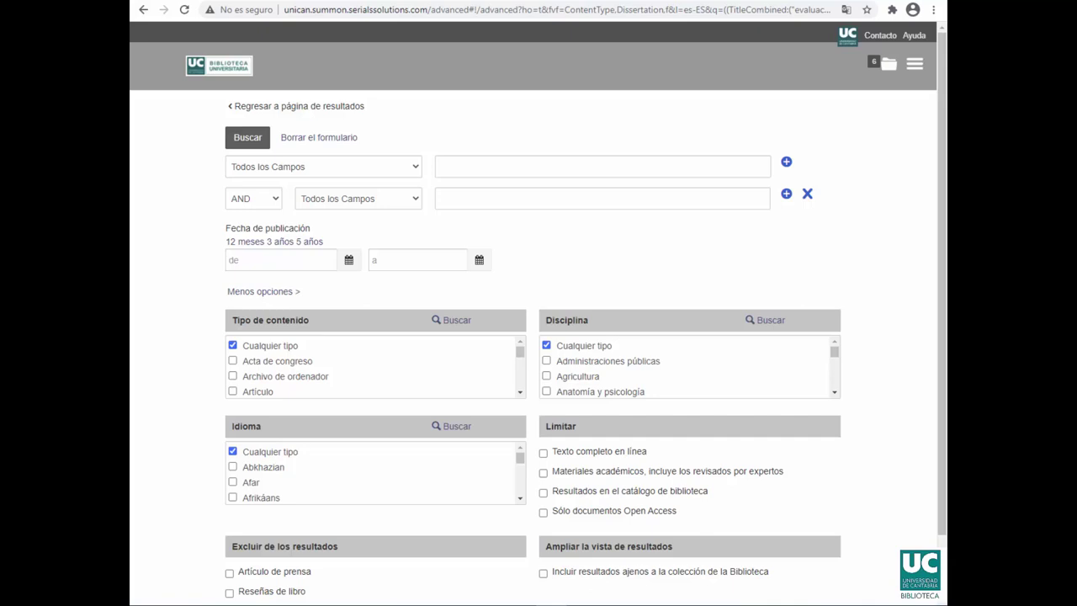
Step: Enter tratamiento as the first search term and residuos or contaminación as the second, combined with AND
{"action": "left_click", "coordinate": [477, 167]}
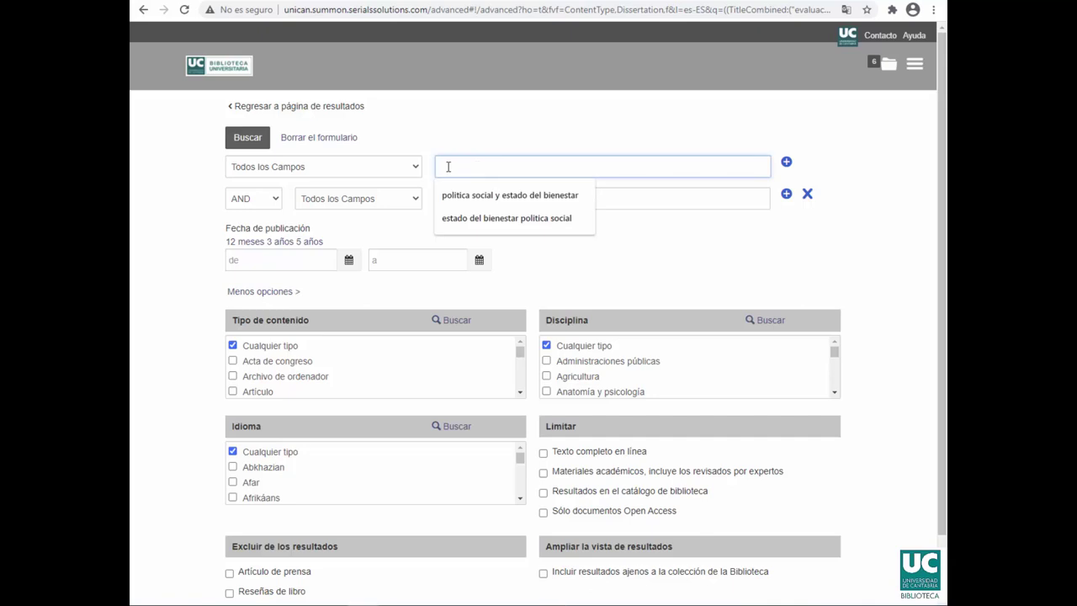
{"action": "type", "text": "tratamiento"}
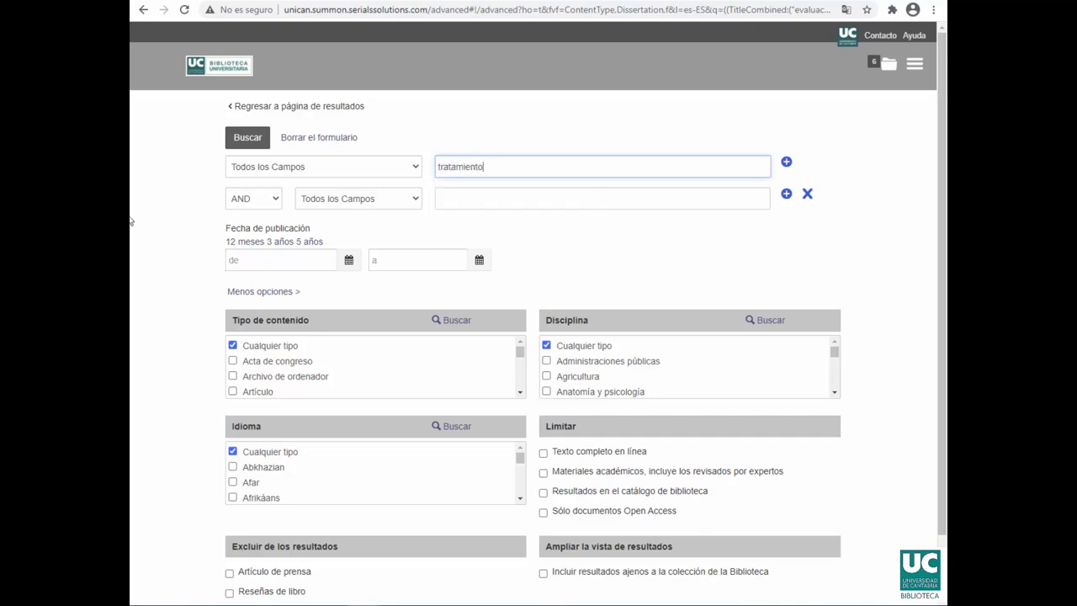
{"action": "left_click", "coordinate": [457, 204]}
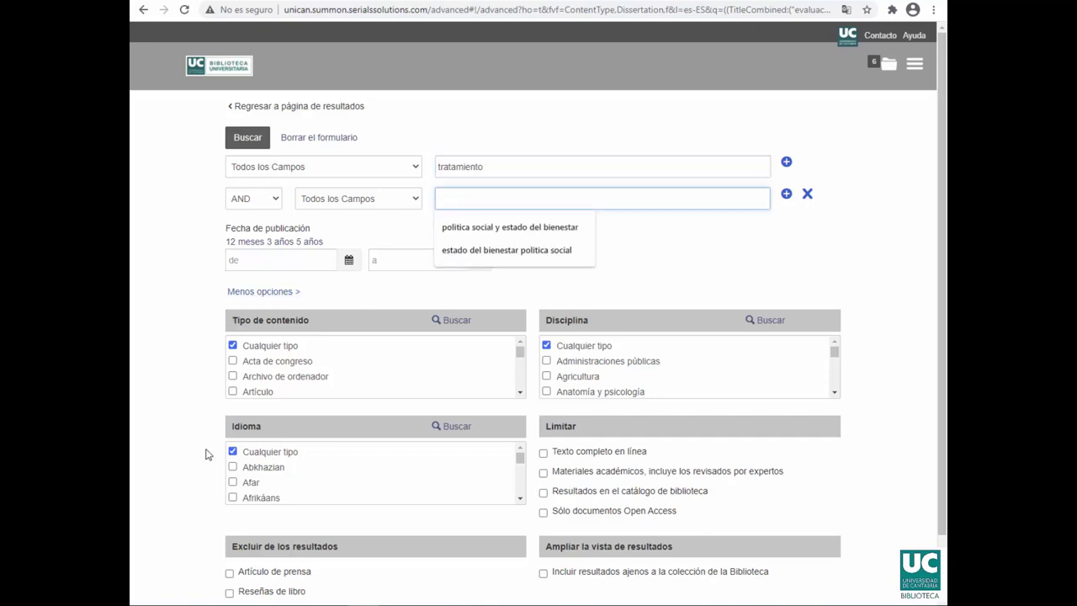
{"action": "type", "text": "residuos o"}
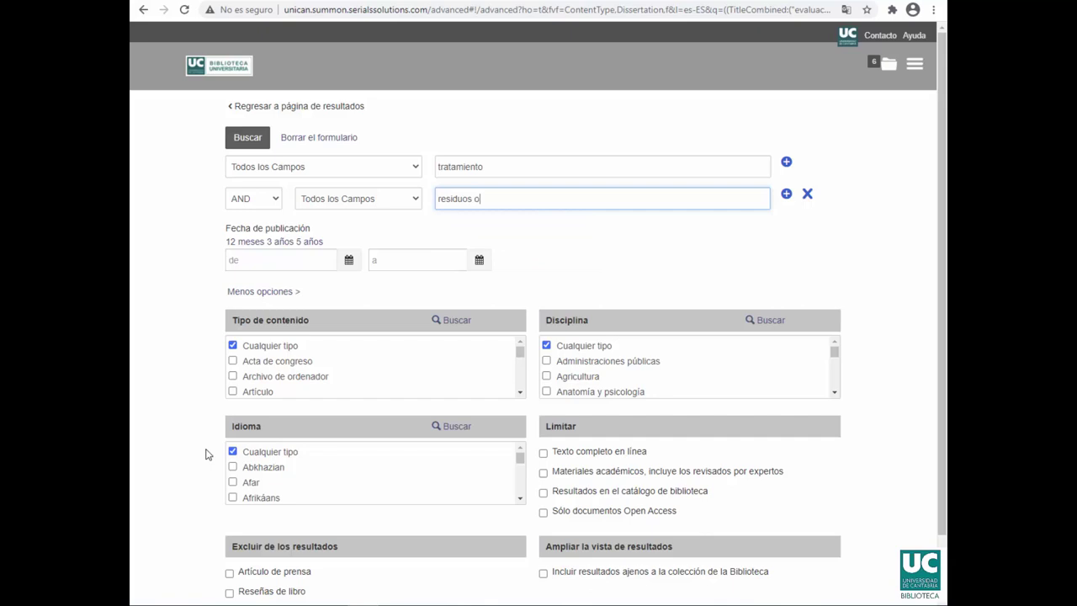
{"action": "type", "text": "r contaminación"}
Step: Add a third search row containing mercurio or plomo or "metales pesados" and run the search
{"action": "left_click", "coordinate": [786, 194]}
{"action": "left_click", "coordinate": [556, 229]}
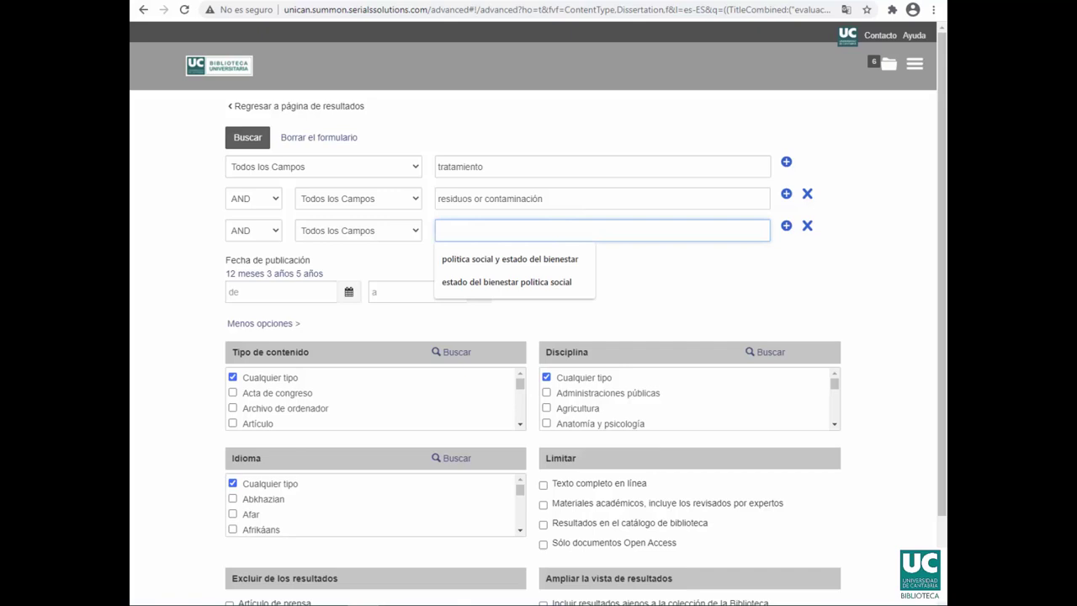
{"action": "type", "text": "mercurio or "}
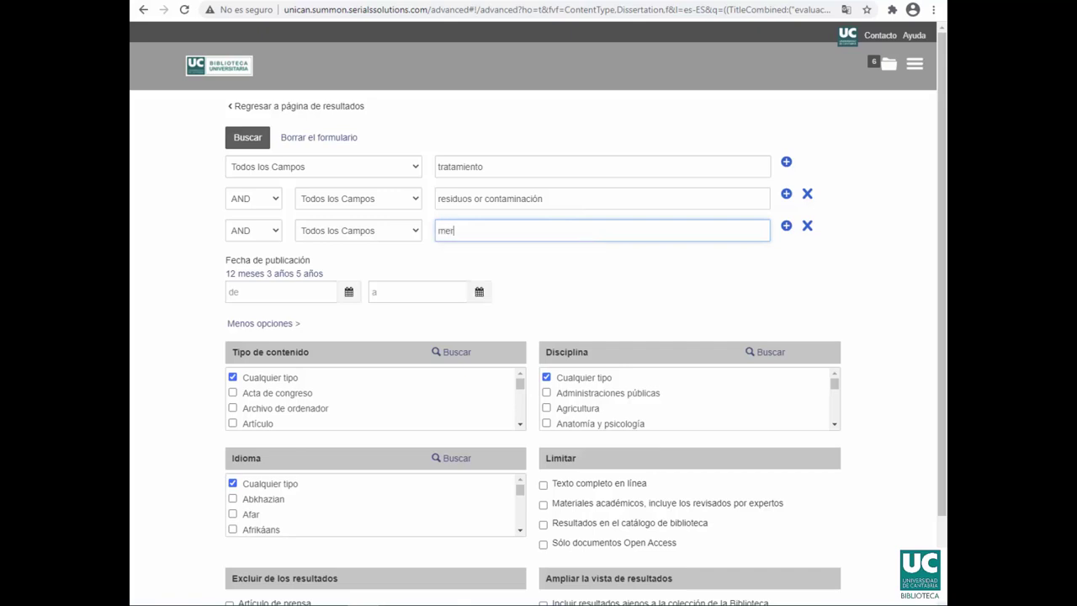
{"action": "type", "text": "plomo or \"metales pesados\""}
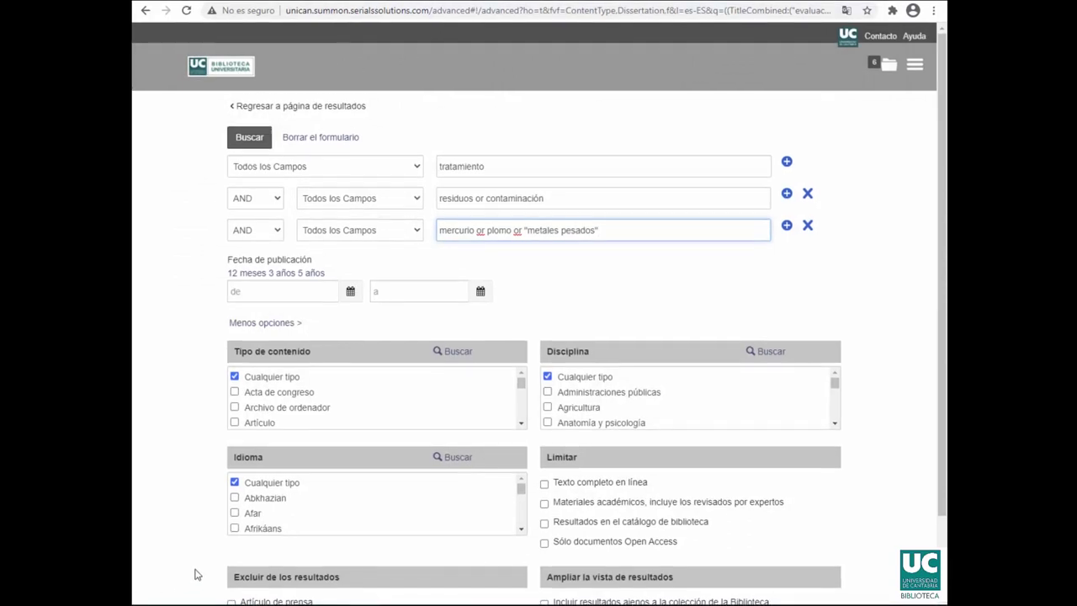
{"action": "scroll", "coordinate": [210, 575], "scroll_direction": "down", "scroll_amount": 1}
{"action": "left_click", "coordinate": [236, 583]}
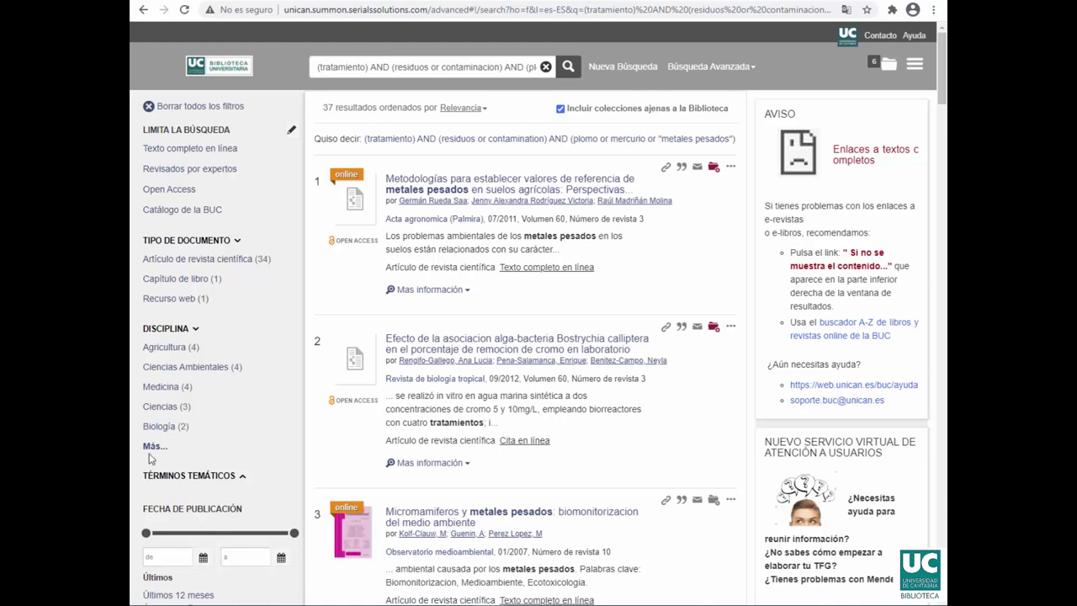
Step: Limit the results to publication dates from 1/1/2010 to 31/12/2020 and open the folder of saved items
{"action": "left_click_drag", "start_coordinate": [144, 532], "coordinate": [280, 533]}
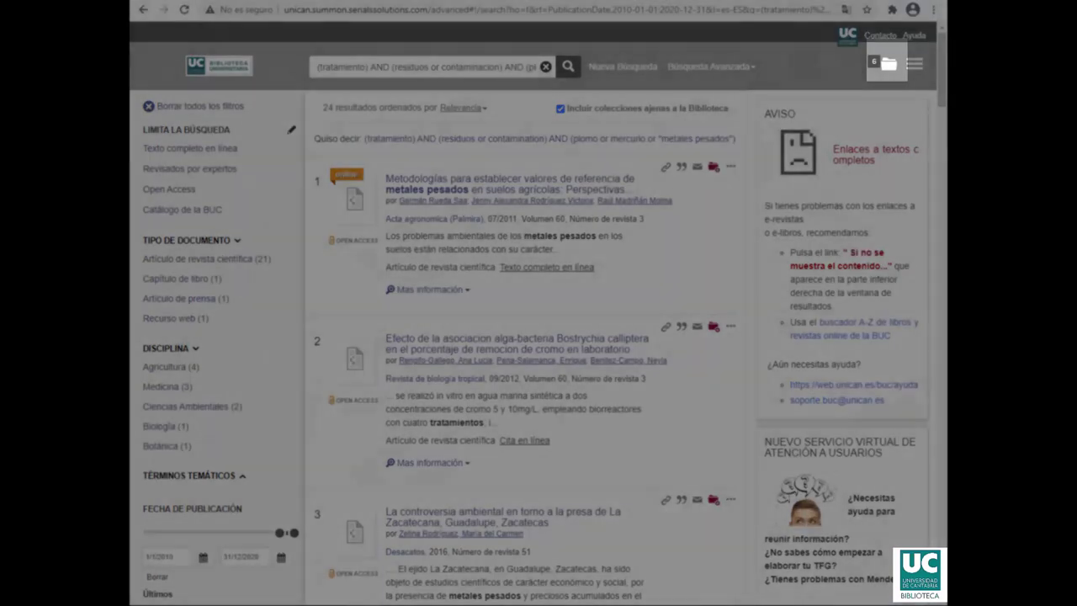
{"action": "left_click", "coordinate": [887, 64]}
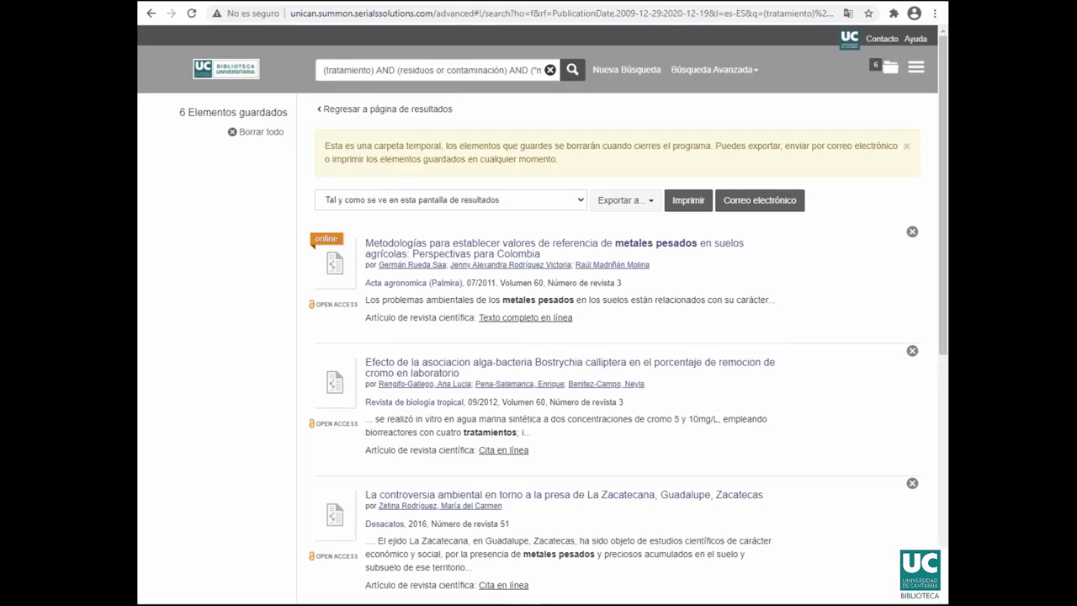
Step: Review the citation styles and the print and export options for the saved items
{"action": "left_click", "coordinate": [580, 201]}
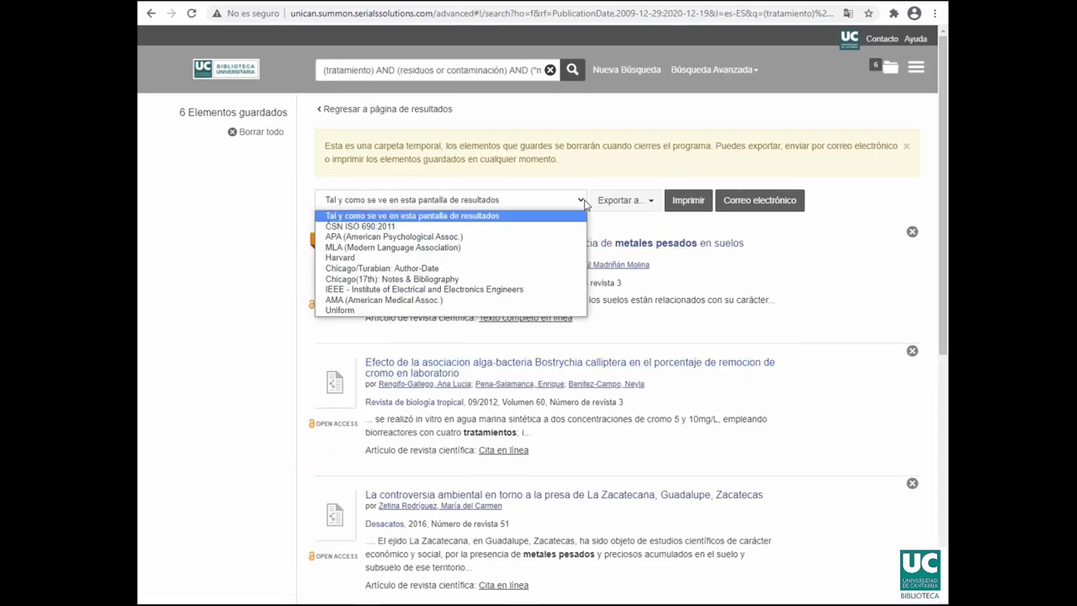
{"action": "left_click", "coordinate": [804, 469]}
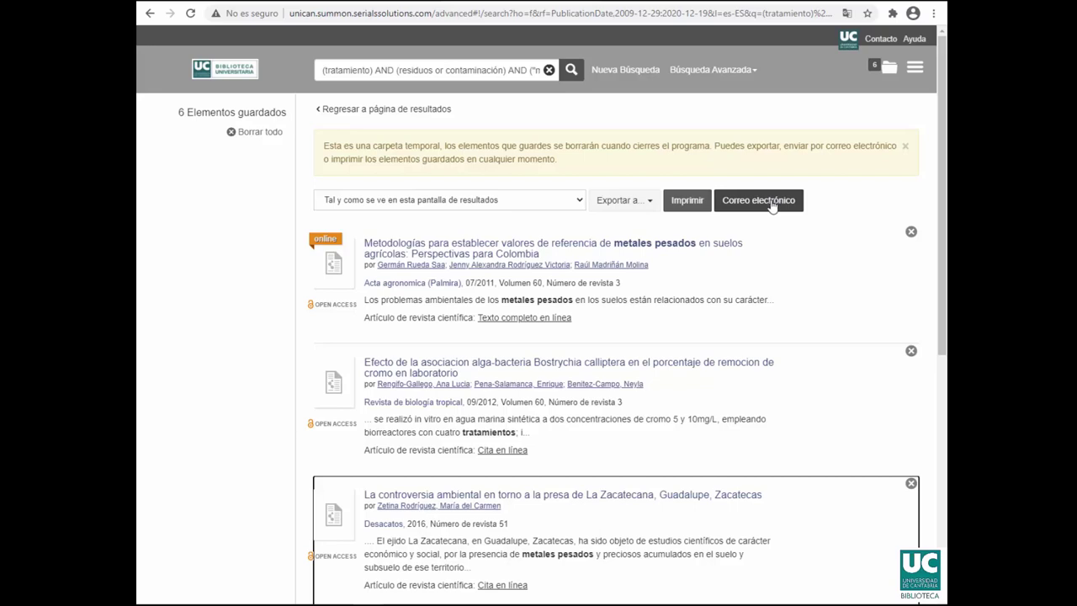
{"action": "left_click", "coordinate": [691, 202]}
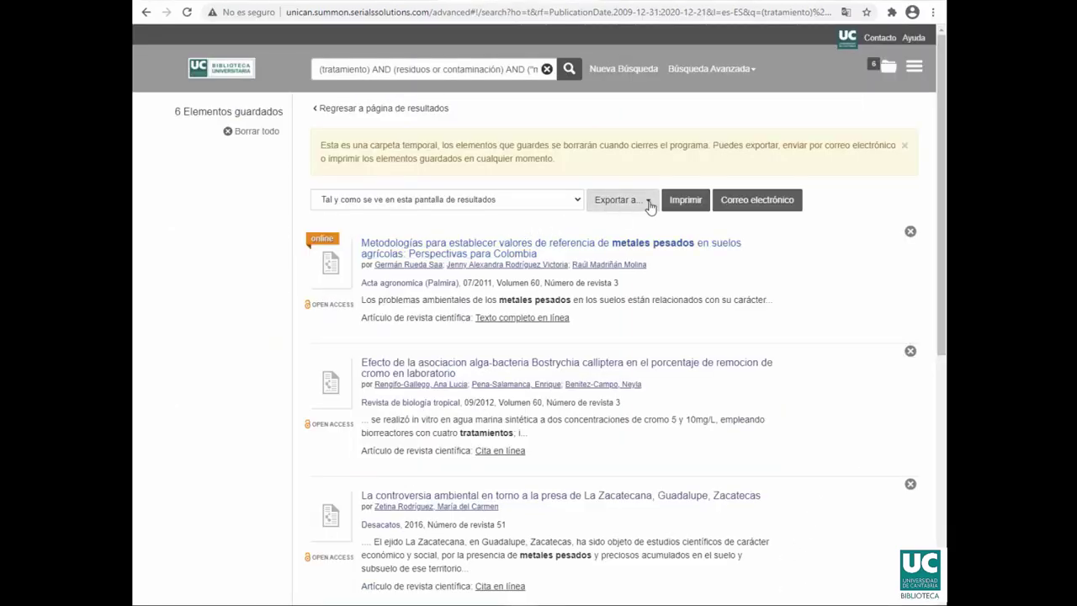
{"action": "left_click", "coordinate": [649, 207]}
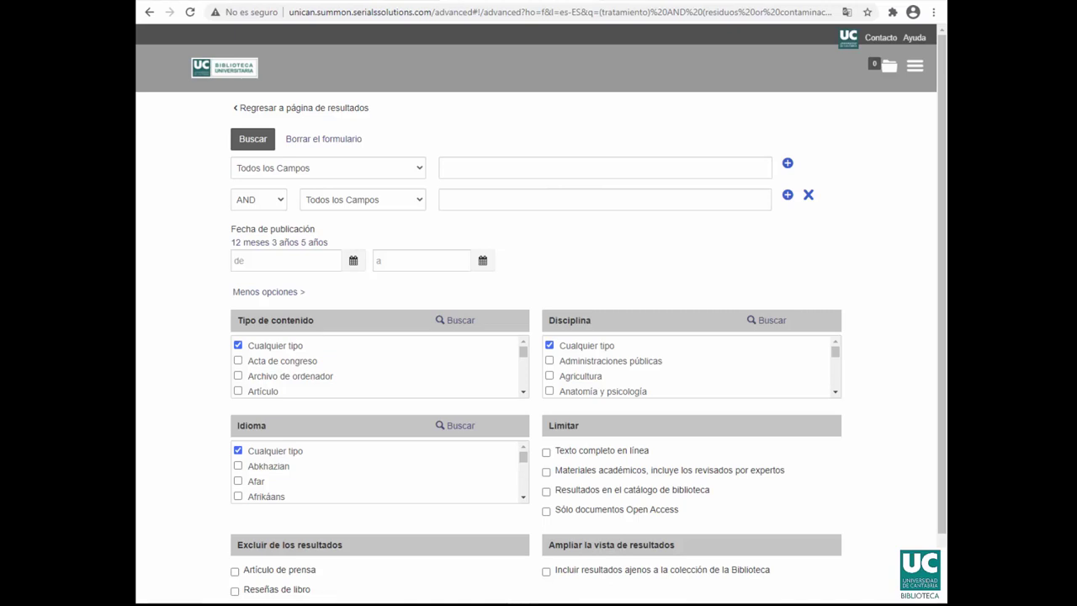
Step: Search all fields for "innovación educativa" combined by OR with "educational innovation"
{"action": "type", "text": "\"inno"}
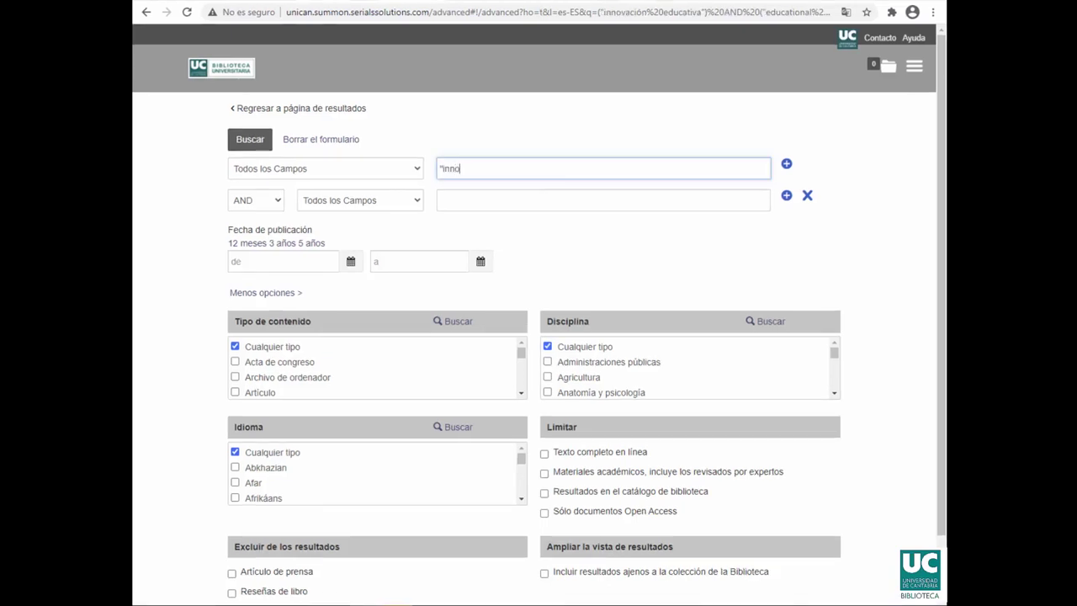
{"action": "type", "text": "vación educativa\""}
{"action": "left_click", "coordinate": [283, 202]}
{"action": "left_click", "coordinate": [266, 230]}
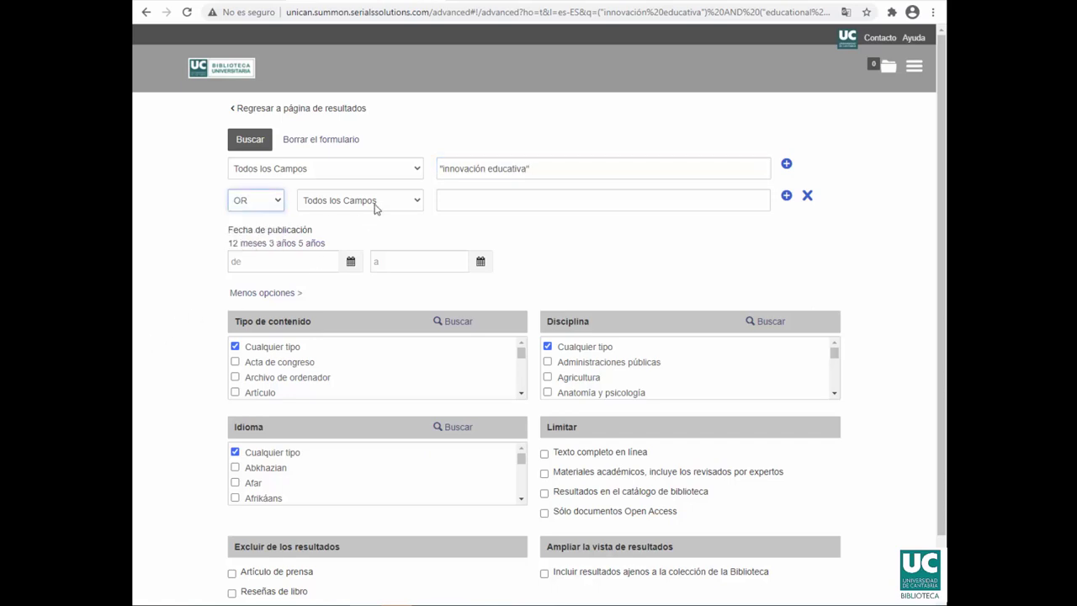
{"action": "left_click", "coordinate": [456, 197]}
{"action": "type", "text": "\""}
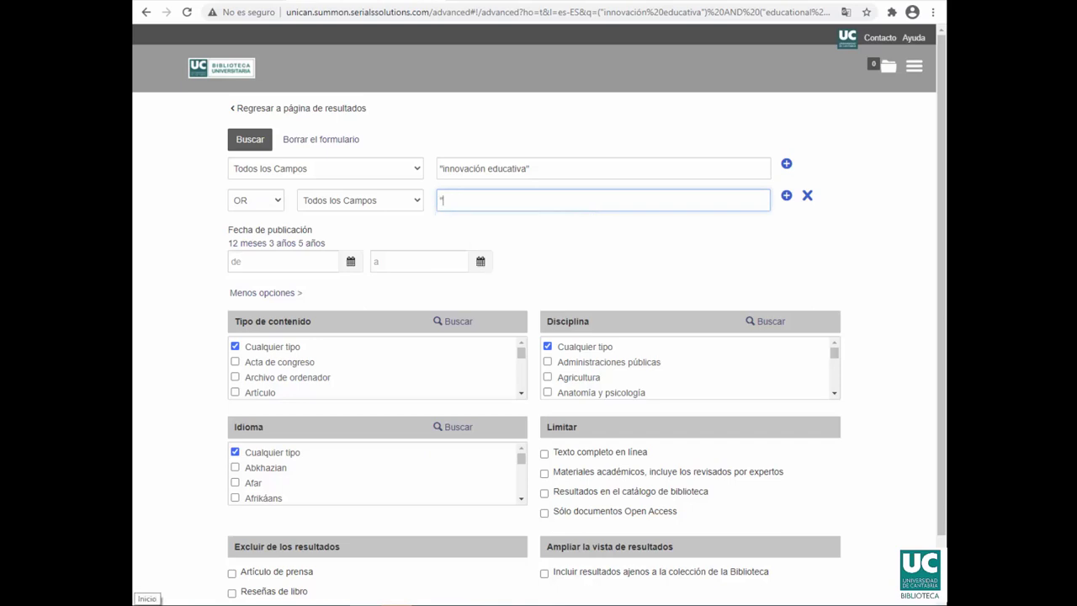
{"action": "type", "text": "educational innovation\""}
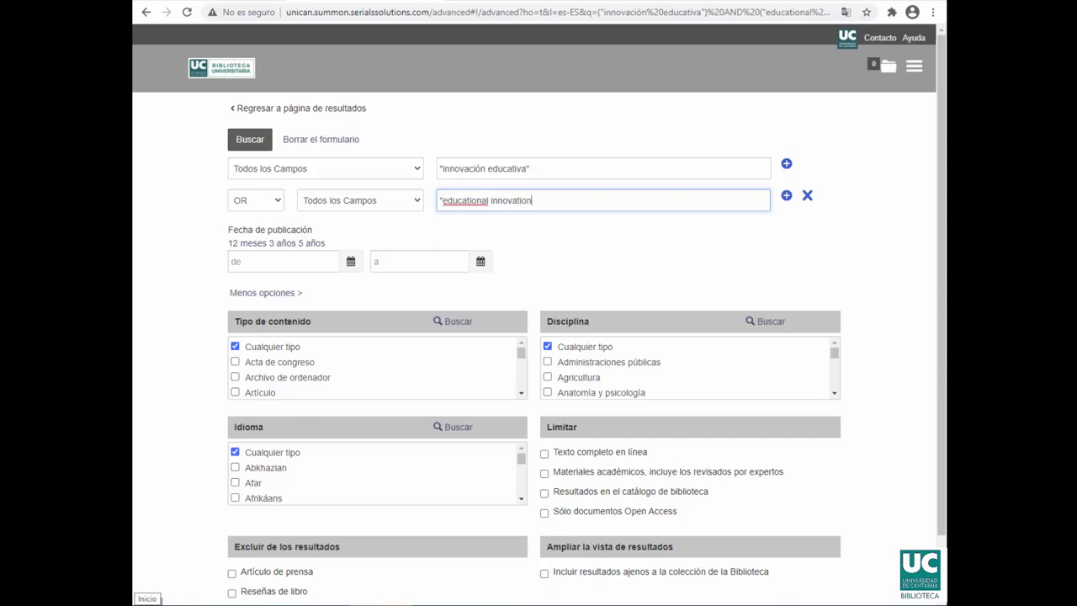
{"action": "key", "text": "Return"}
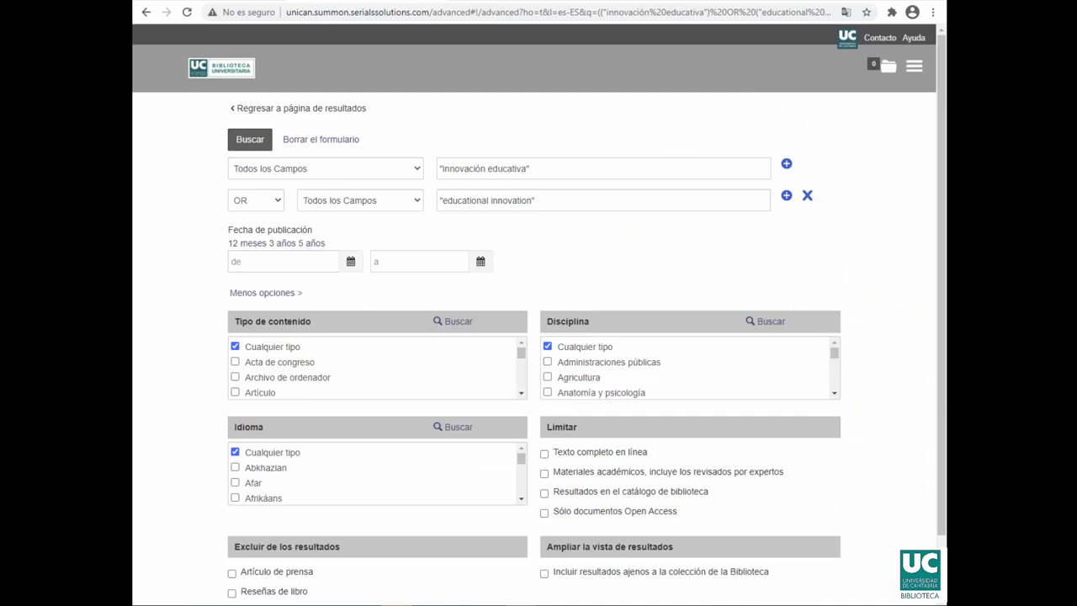
Step: Restrict the first search row to Título and the second row to Términos temáticos
{"action": "left_click", "coordinate": [418, 173]}
{"action": "left_click", "coordinate": [386, 209]}
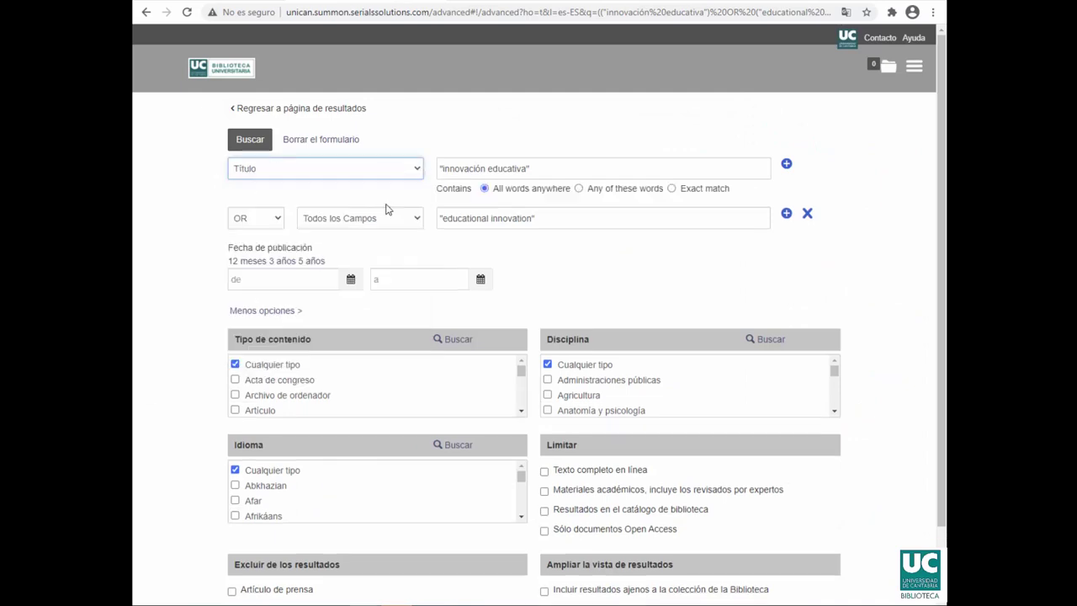
{"action": "left_click", "coordinate": [419, 218]}
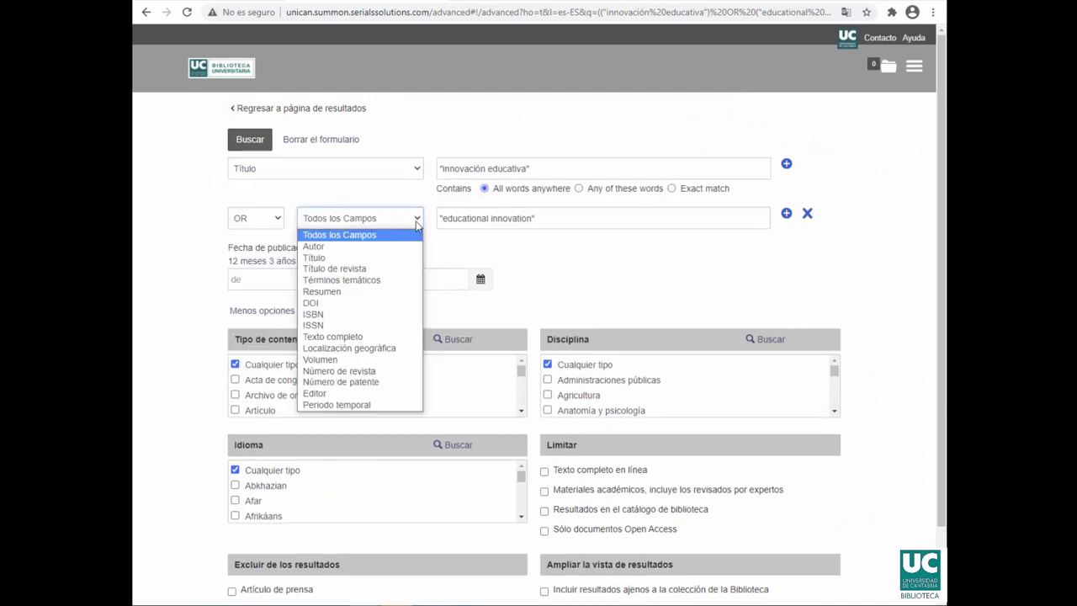
{"action": "left_click", "coordinate": [390, 281]}
Step: Copy the phrase "educational innovation" from the subject row and add it after "innovación educativa" in the title row
{"action": "left_click_drag", "start_coordinate": [555, 218], "coordinate": [433, 220]}
{"action": "right_click", "coordinate": [477, 214]}
{"action": "left_click", "coordinate": [510, 258]}
{"action": "left_click", "coordinate": [571, 168]}
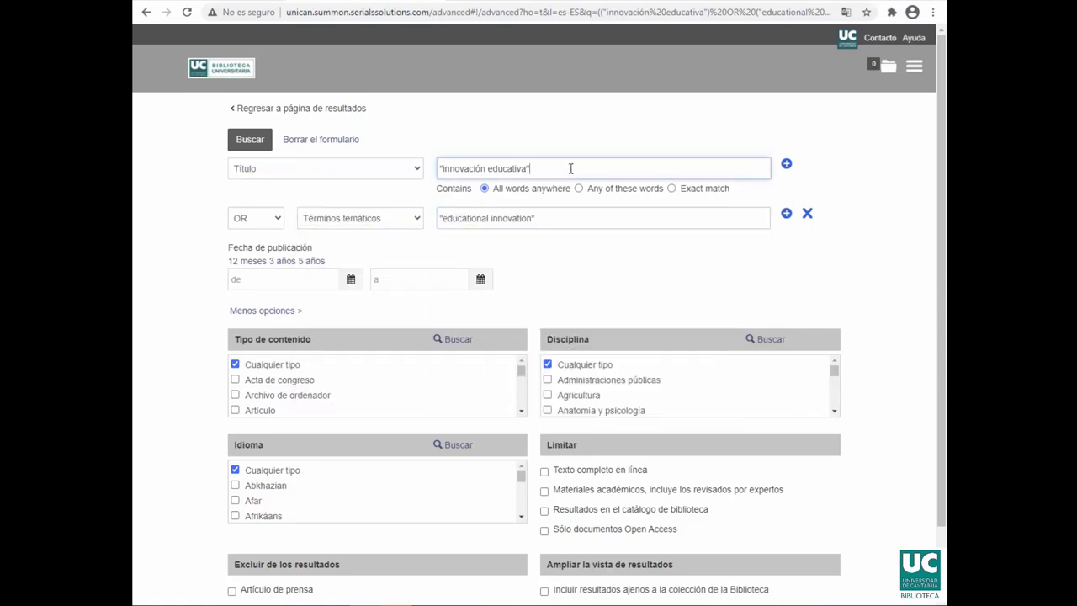
{"action": "right_click", "coordinate": [570, 168]}
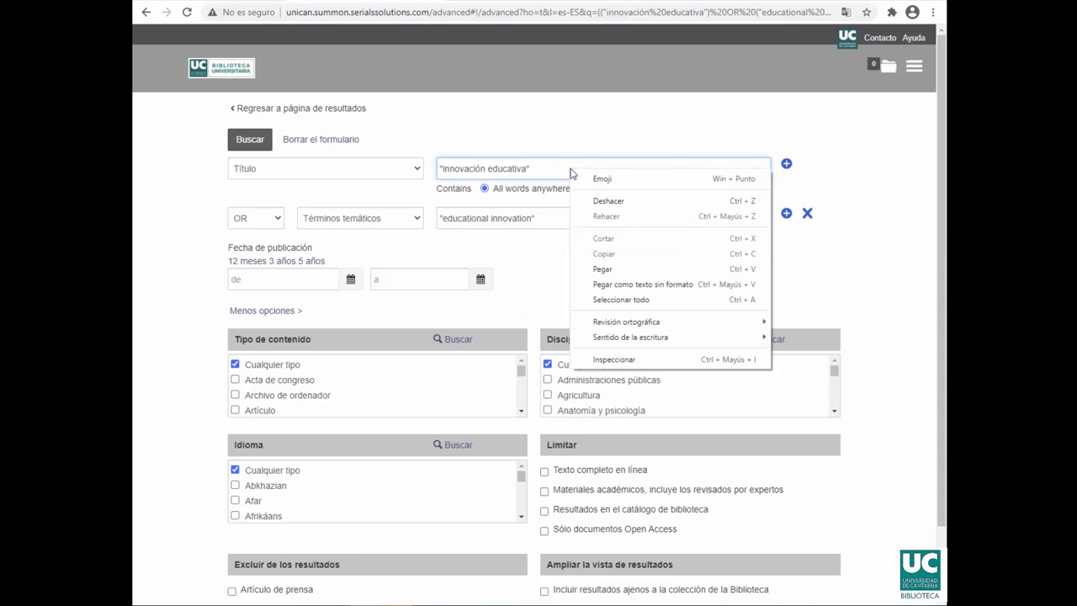
{"action": "left_click", "coordinate": [603, 270]}
Step: Copy "innovación educativa" from the title row to the end of the subject row and run the search
{"action": "left_click", "coordinate": [525, 169]}
{"action": "left_click_drag", "start_coordinate": [528, 169], "coordinate": [434, 169]}
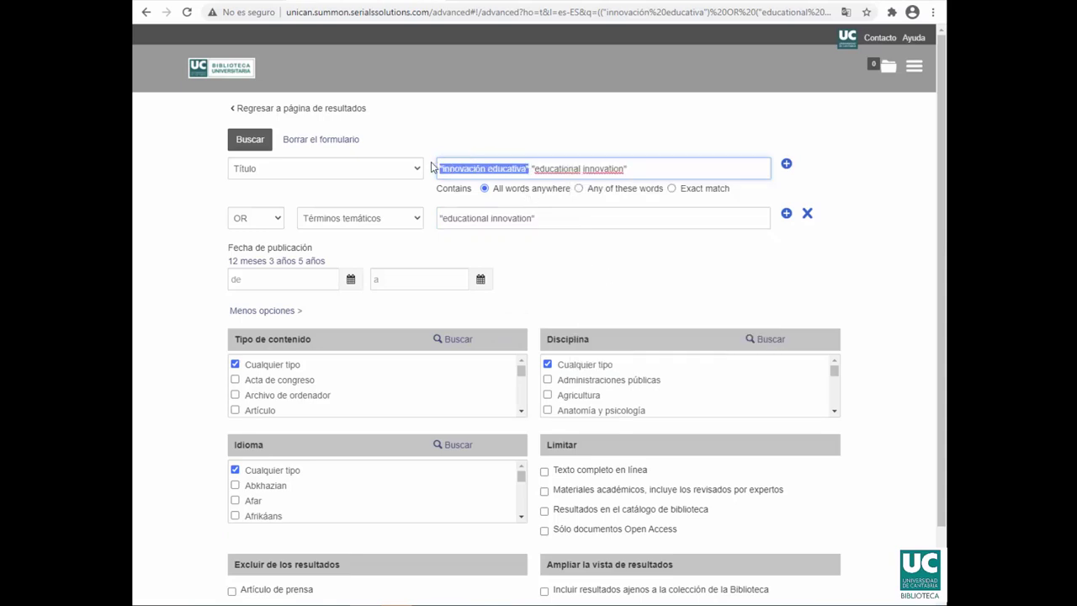
{"action": "right_click", "coordinate": [469, 167]}
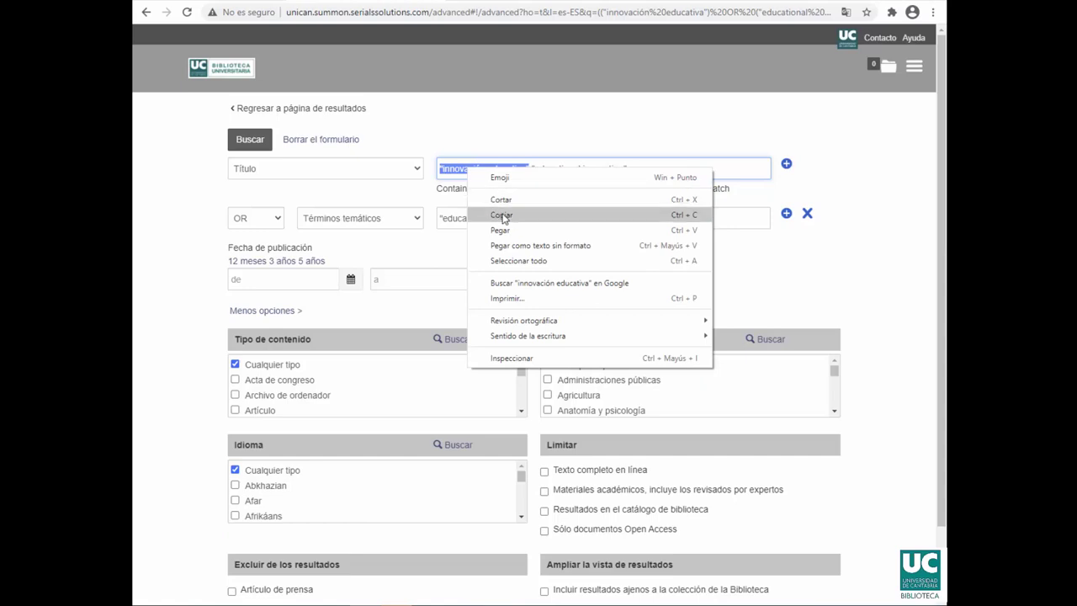
{"action": "left_click", "coordinate": [503, 213]}
{"action": "left_click", "coordinate": [553, 217]}
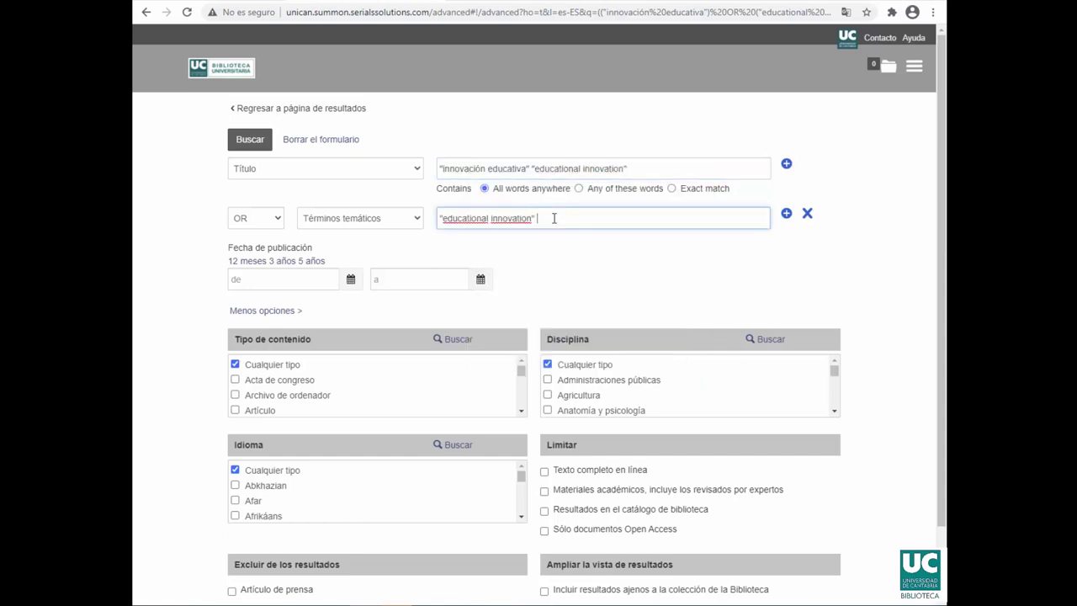
{"action": "right_click", "coordinate": [554, 218]}
{"action": "left_click", "coordinate": [582, 316]}
{"action": "key", "text": "Return"}
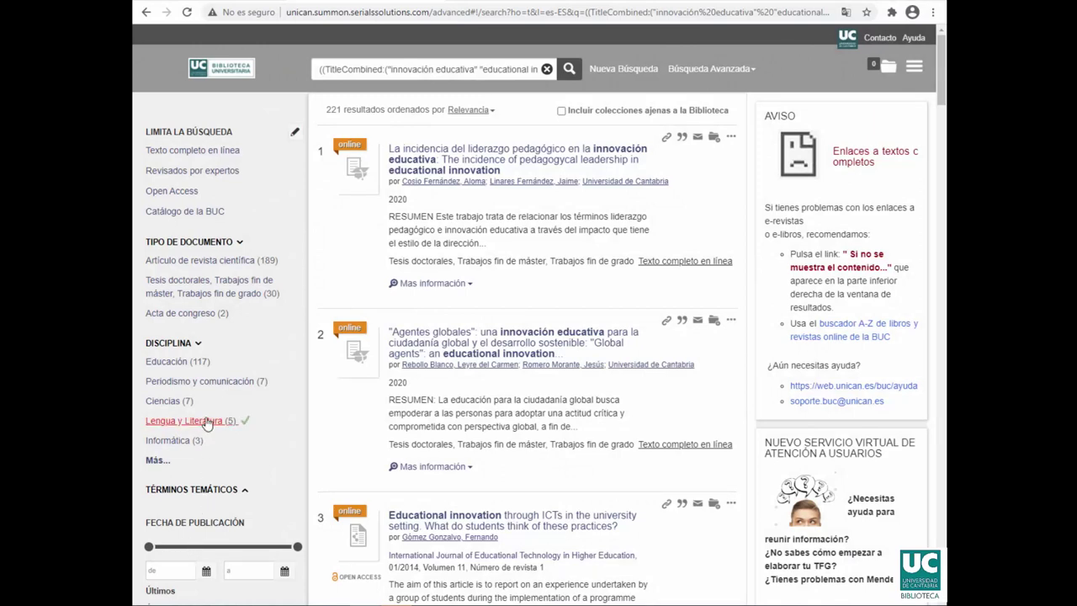
Step: Filter the results to Tesis doctorales, Trabajos fin de máster, Trabajos fin de grado and open the first result's online full text
{"action": "left_click", "coordinate": [202, 290]}
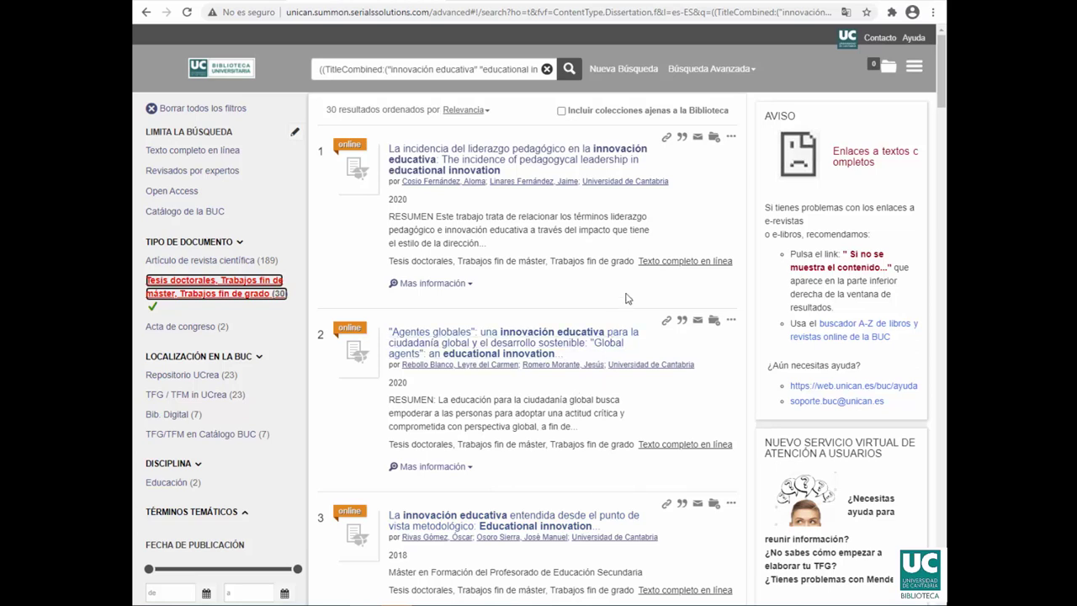
{"action": "left_click", "coordinate": [650, 266]}
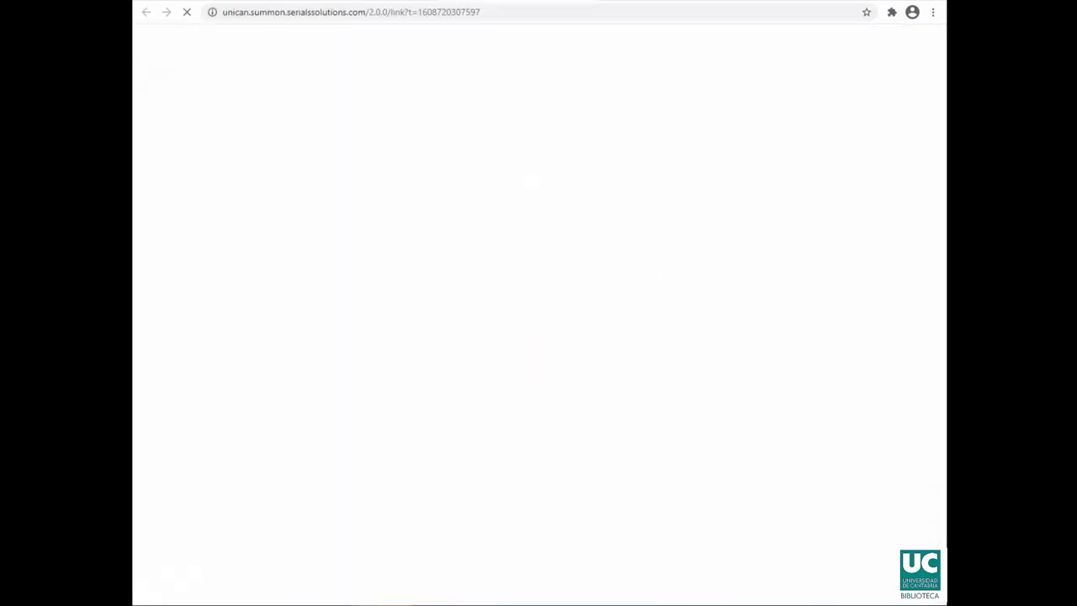